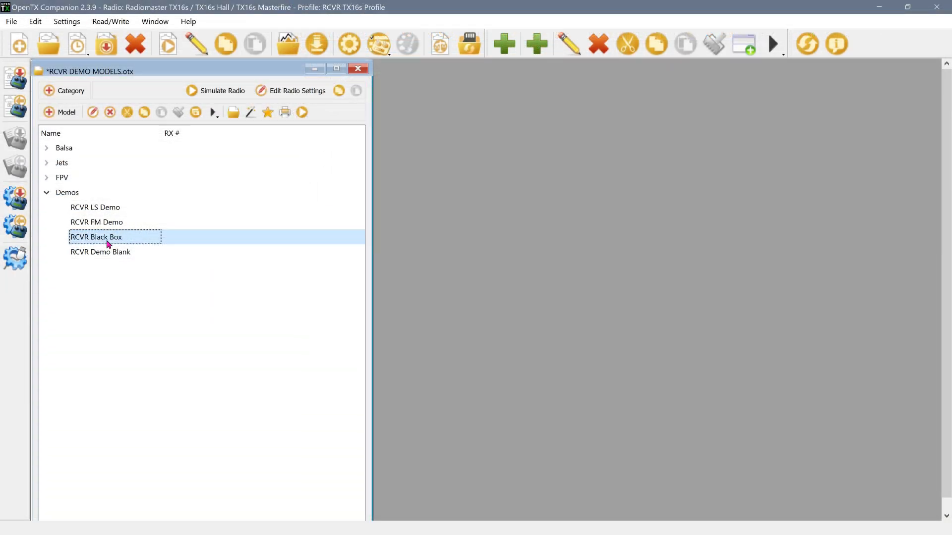
- Open the RCVR Black Box model's telemetry settings and start the radio simulator for this model
double_click(108, 242)
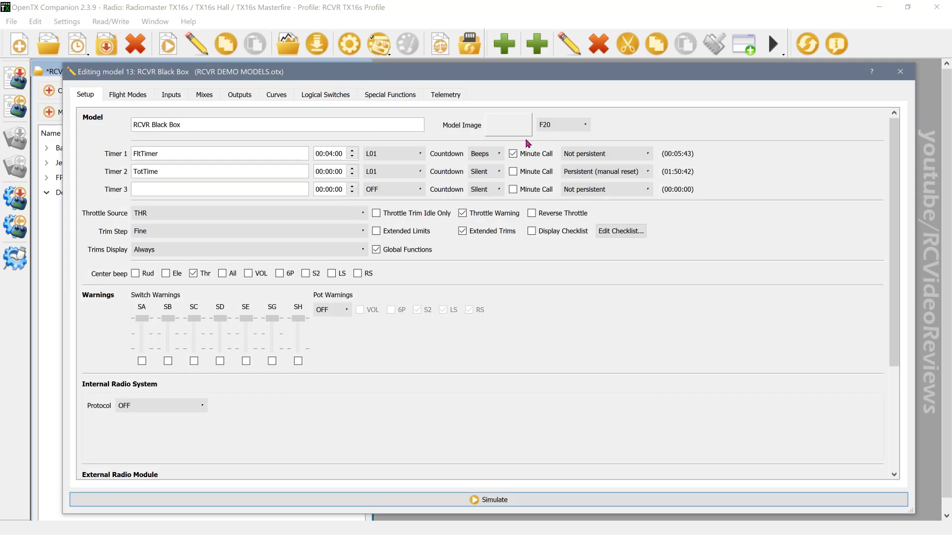
click(445, 96)
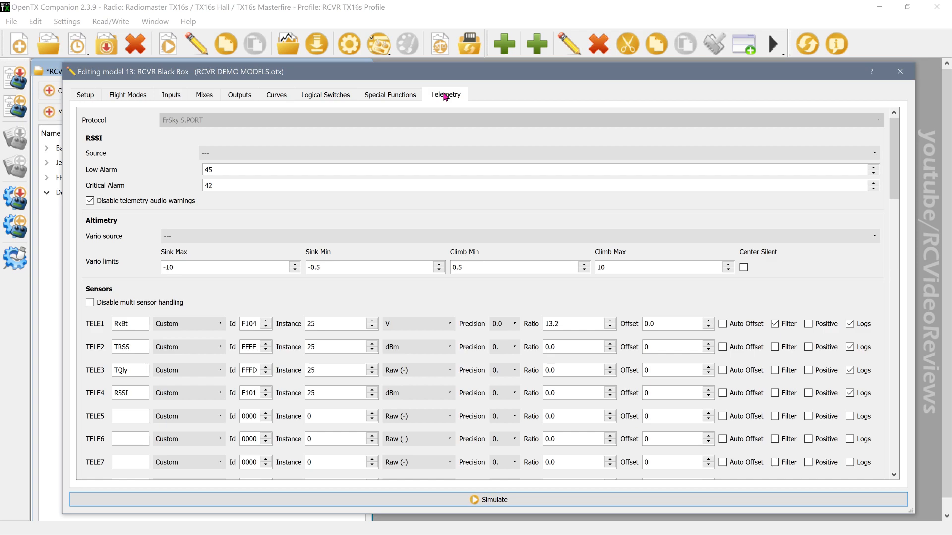
click(432, 507)
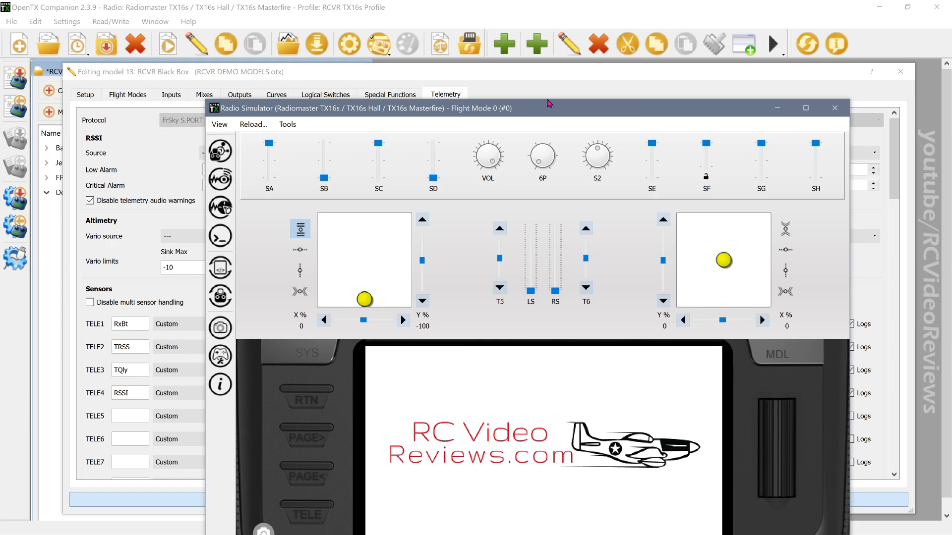
drag(547, 111, 524, 71)
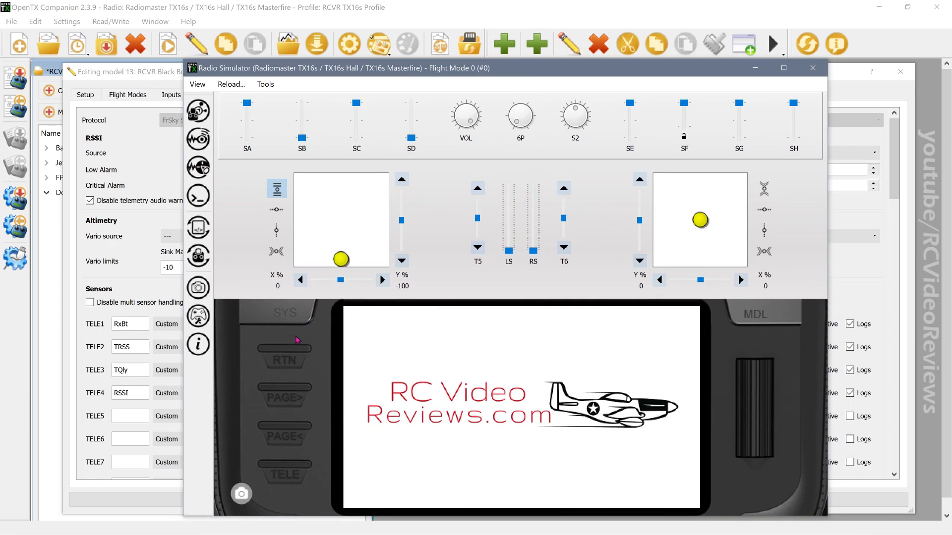
- Examine the Telemetry page in the simulated radio's model setup, its sensor list and discovery options, and the RSSI sensor's logging setting
click(749, 312)
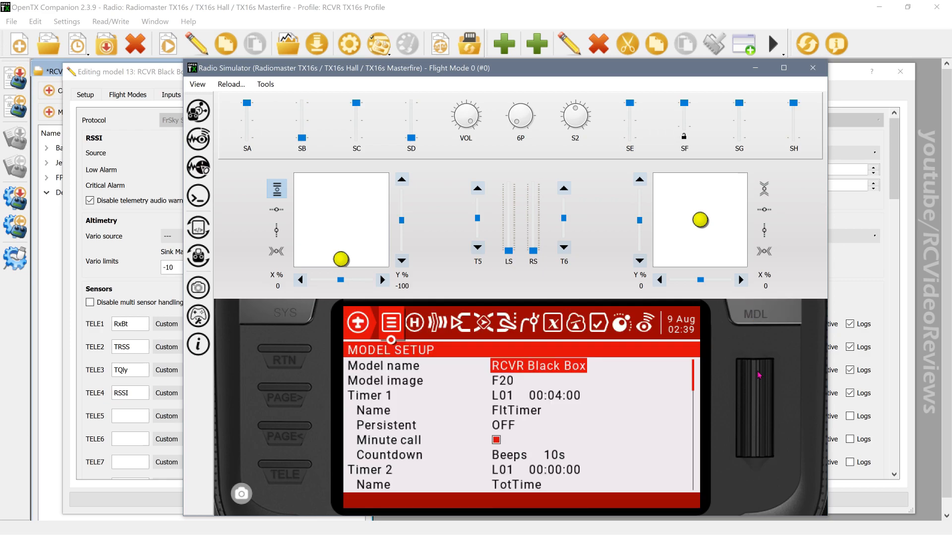
click(288, 425)
click(288, 425)
click(281, 390)
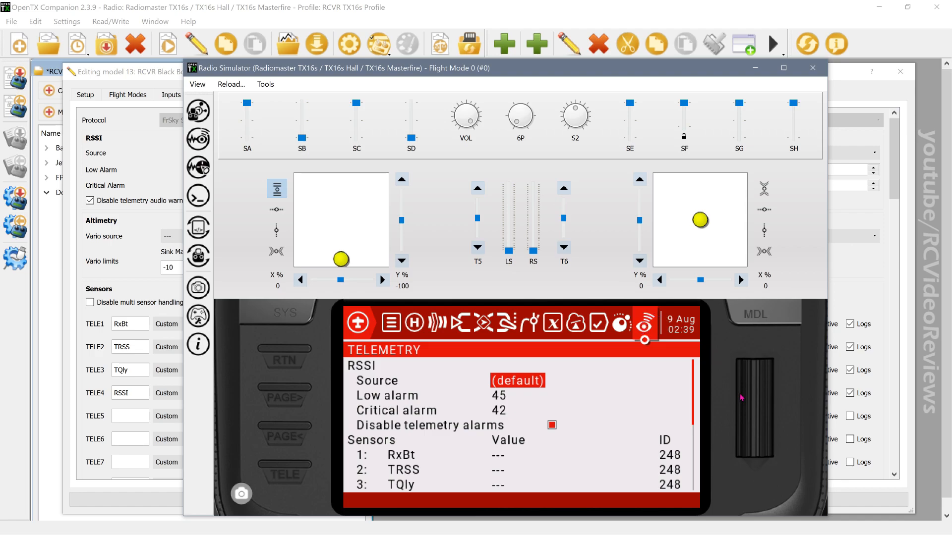
scroll(744, 406, down, 7)
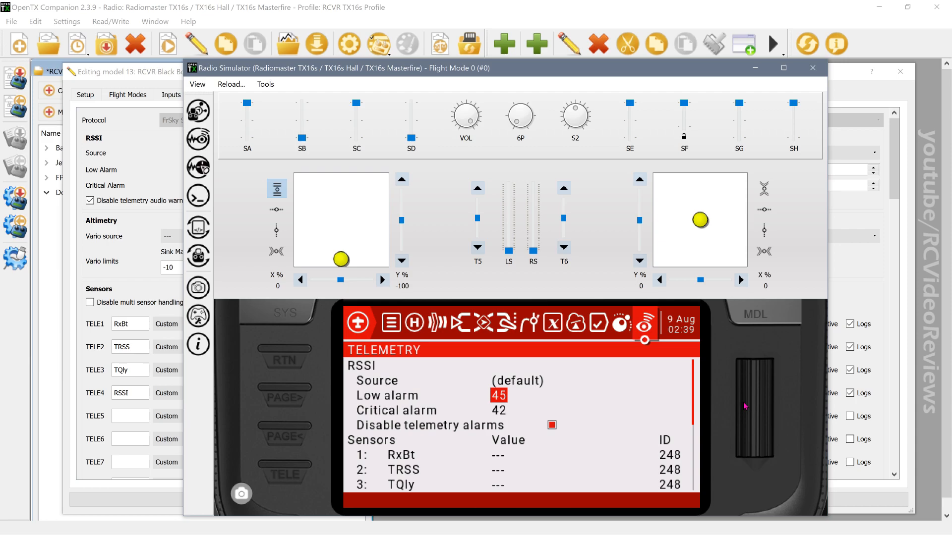
scroll(745, 406, down, 3)
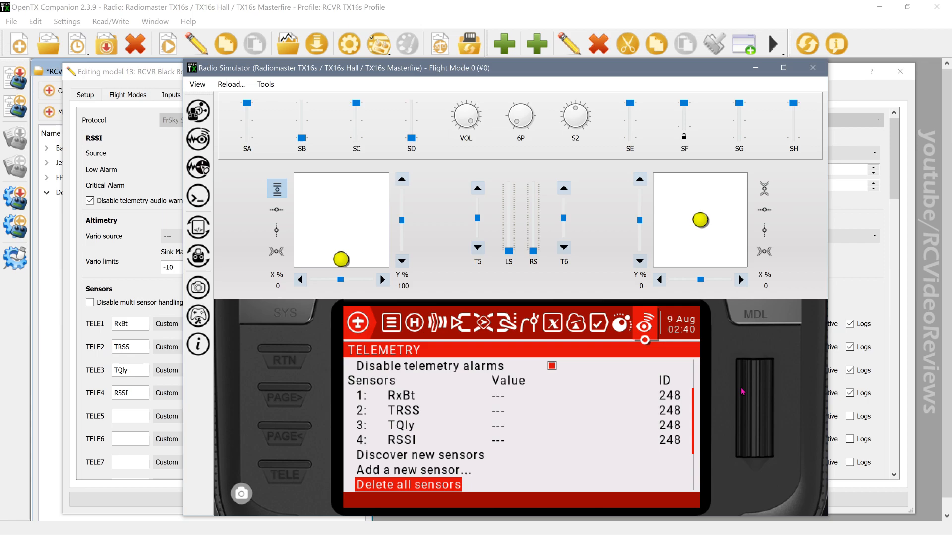
scroll(742, 391, down, 1)
scroll(751, 409, up, 3)
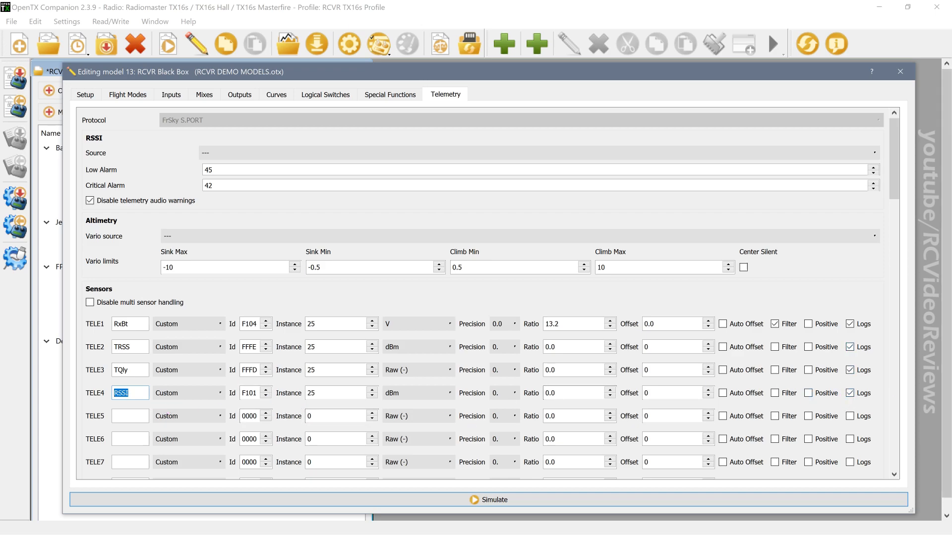
click(849, 394)
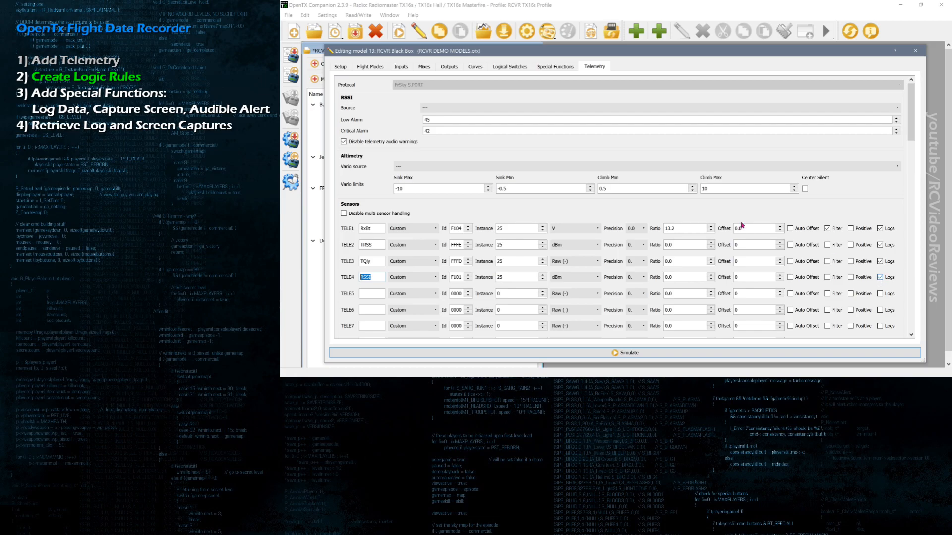
- Define logical switch L03 with function a<x, source TELE4:RSSI and a threshold of 50 dB
click(507, 67)
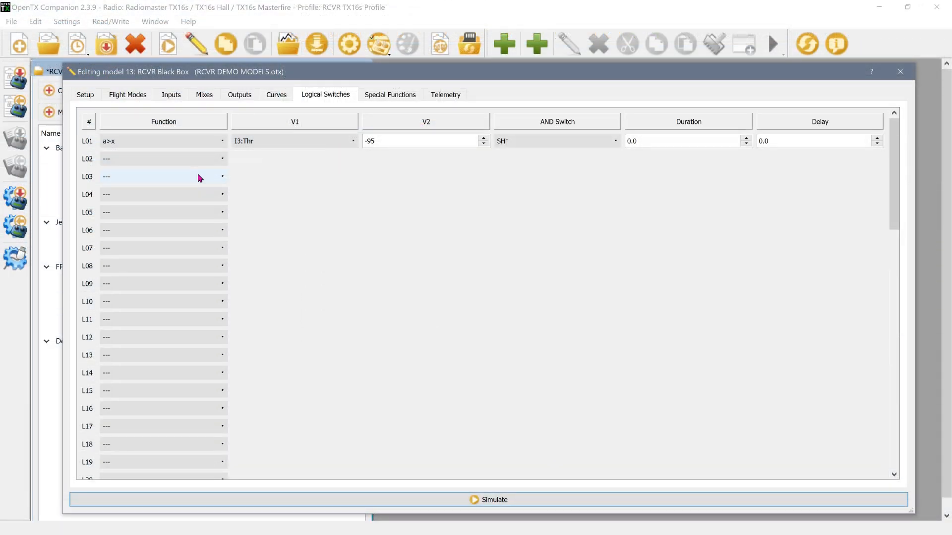
click(193, 177)
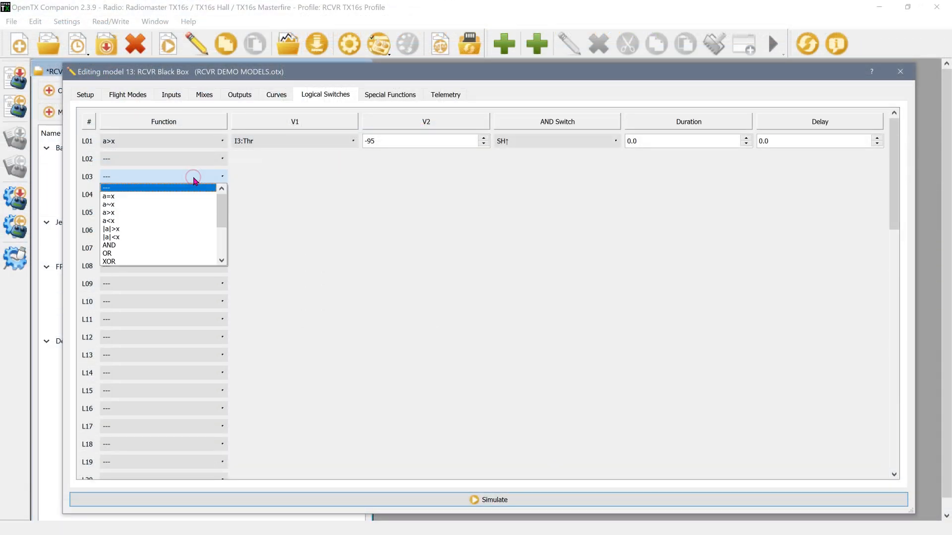
click(172, 224)
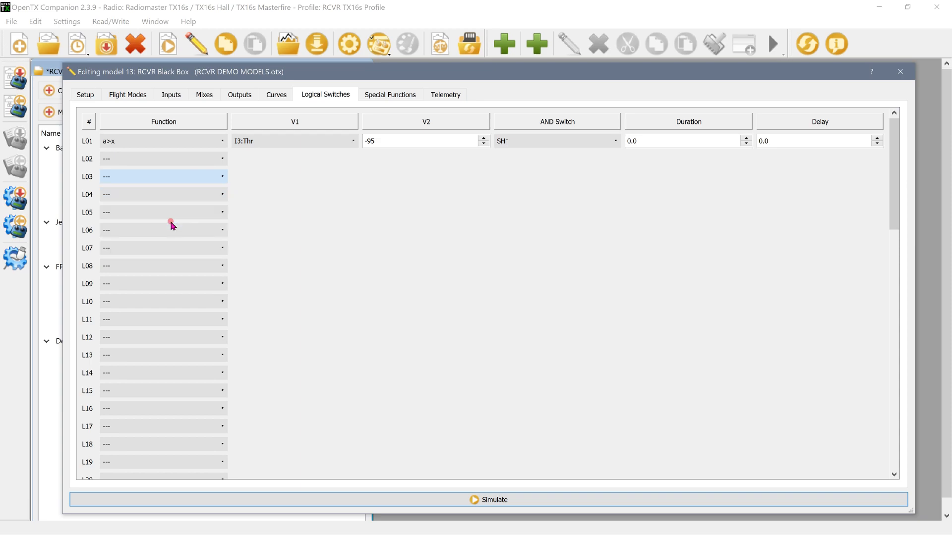
click(278, 178)
scroll(278, 205, down, 3)
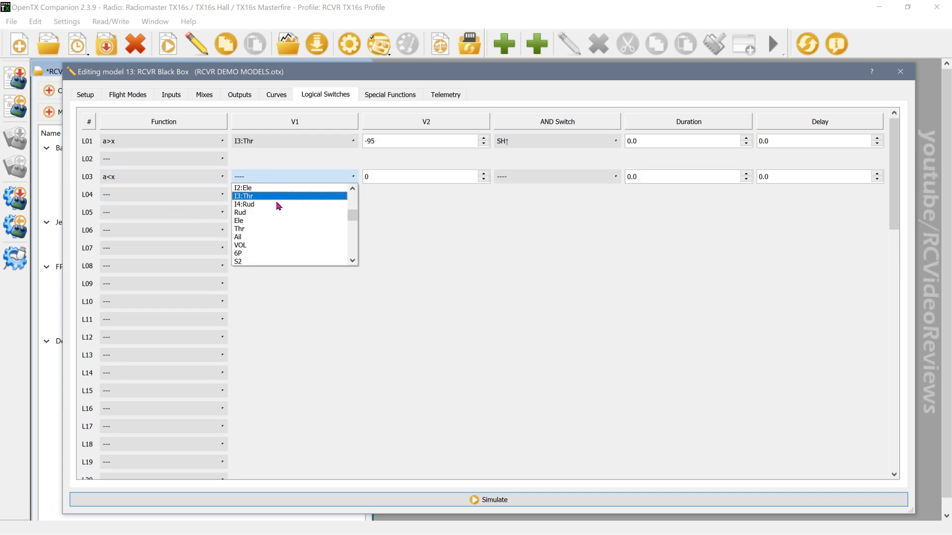
scroll(271, 214, down, 15)
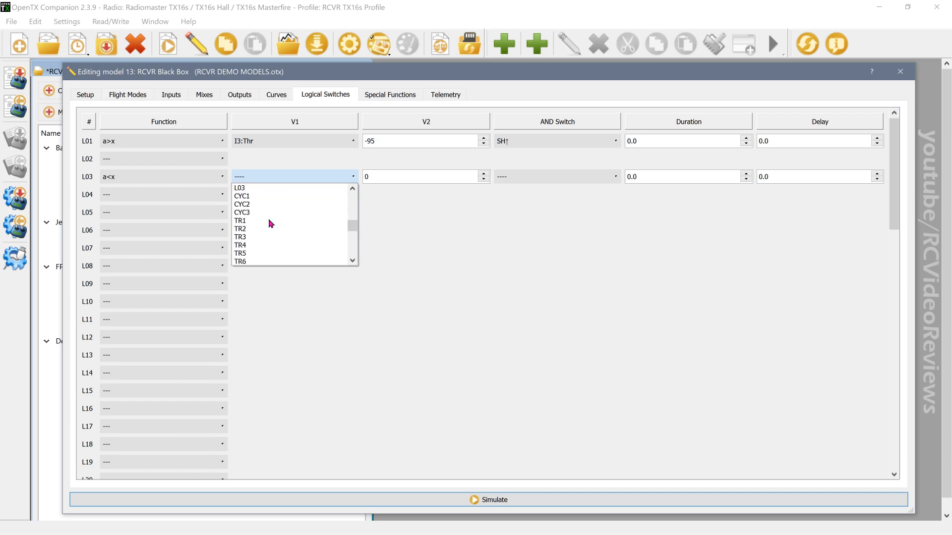
scroll(271, 224, down, 20)
scroll(268, 225, down, 8)
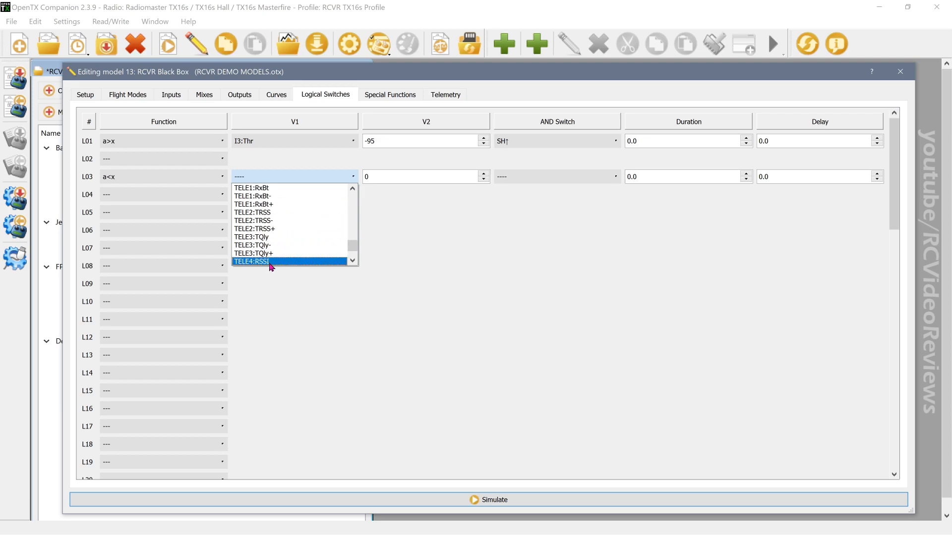
scroll(272, 262, down, 1)
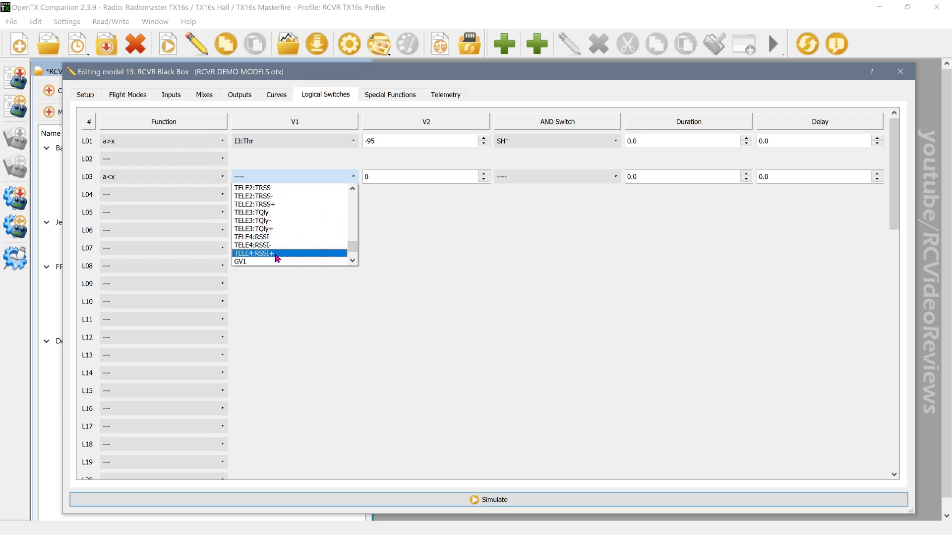
click(255, 237)
drag(402, 177, 356, 185)
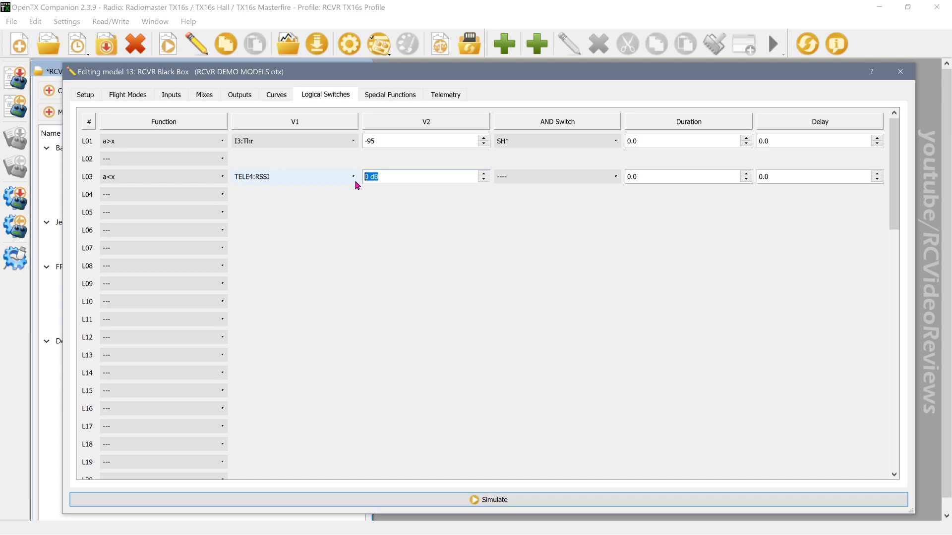
text(50)
- Define logical switch L04 with function a>x, source TELE4:RSSI and a threshold of 60 dB
click(201, 193)
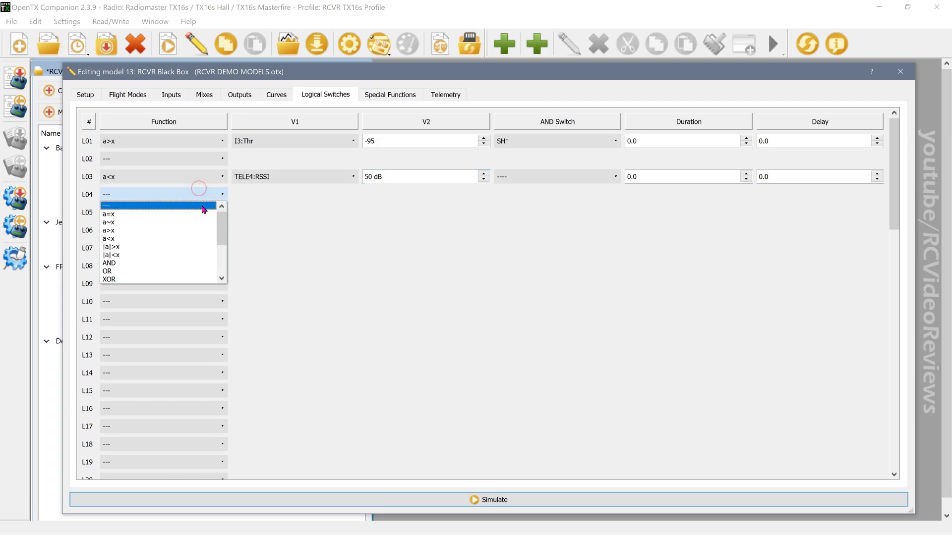
click(192, 231)
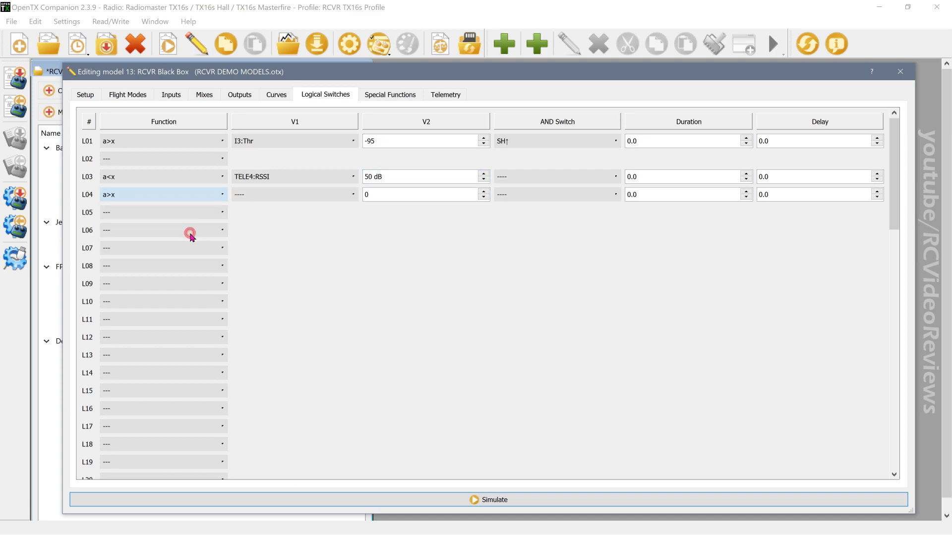
click(272, 199)
scroll(276, 222, down, 5)
scroll(275, 222, down, 12)
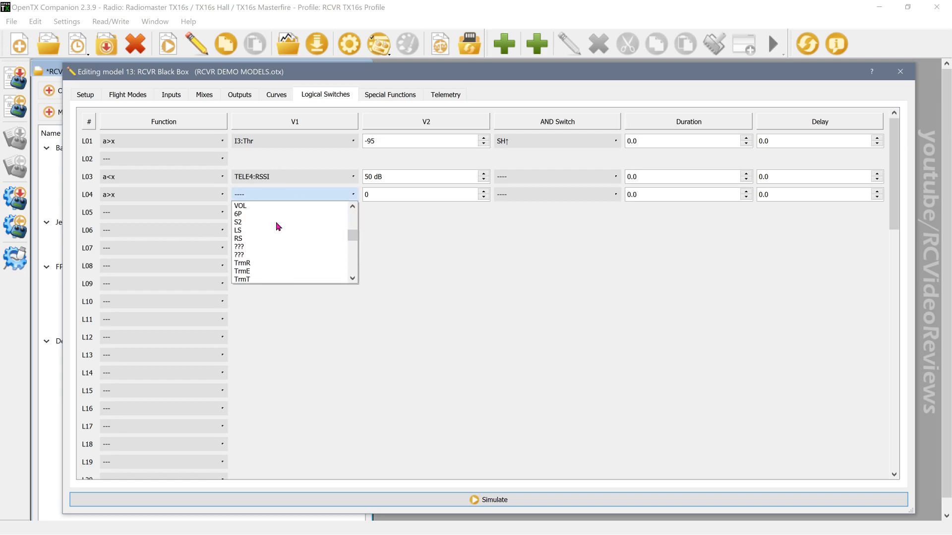
scroll(275, 222, down, 13)
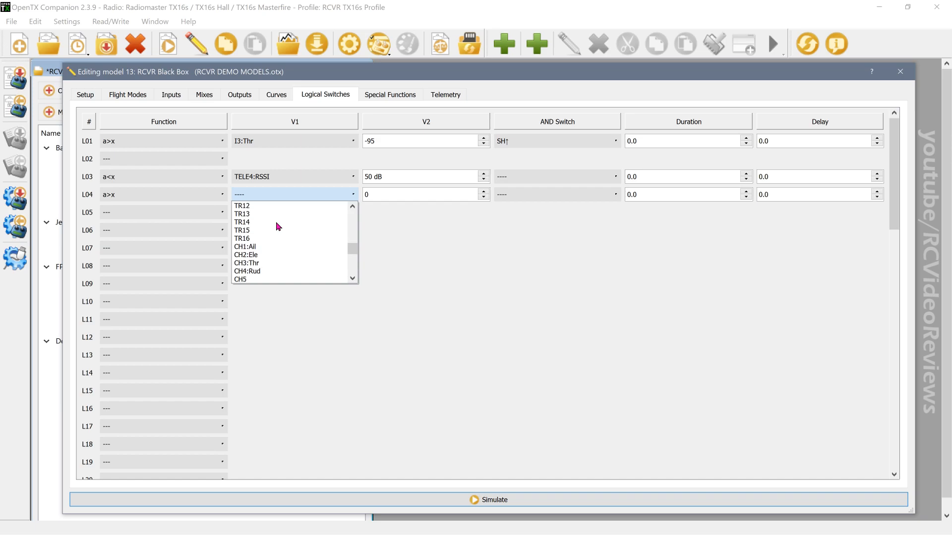
scroll(276, 229, down, 7)
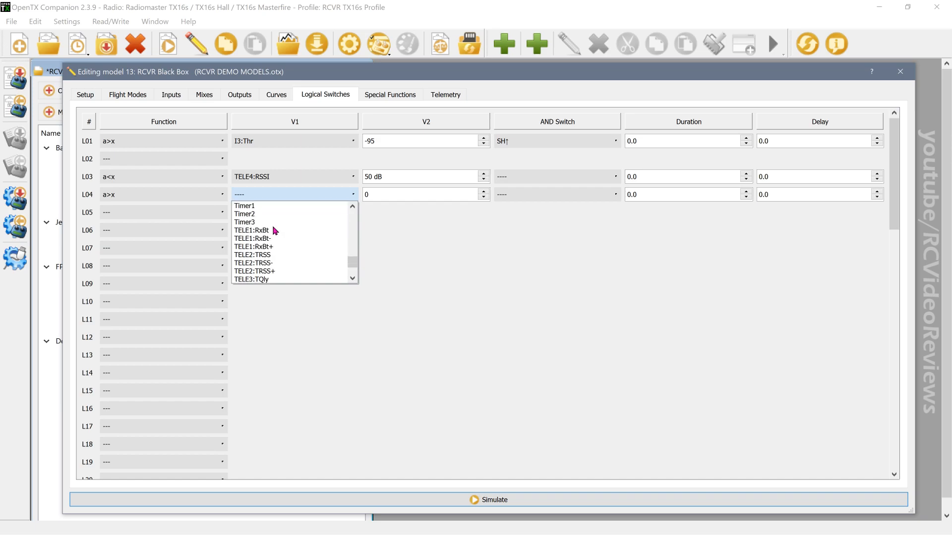
scroll(277, 268, down, 2)
click(275, 255)
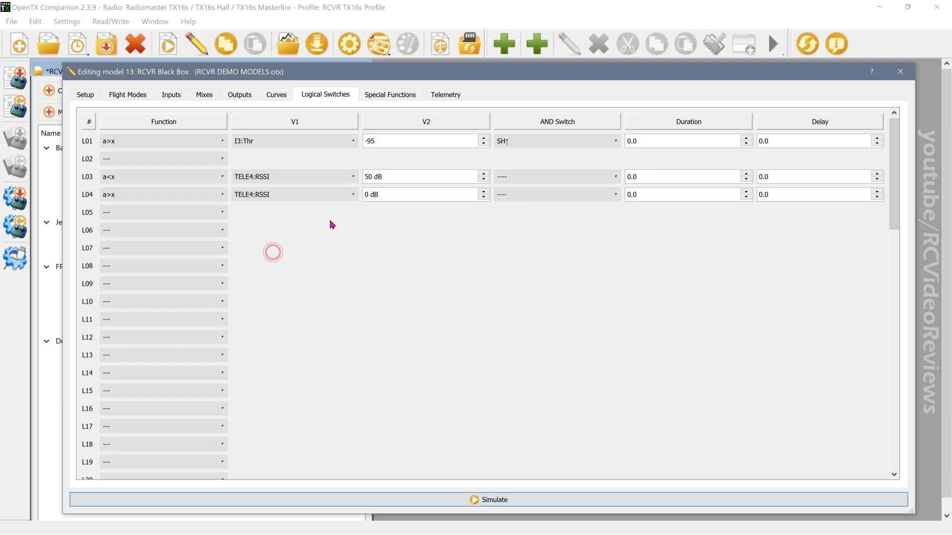
click(420, 194)
double_click(421, 195)
text(60)
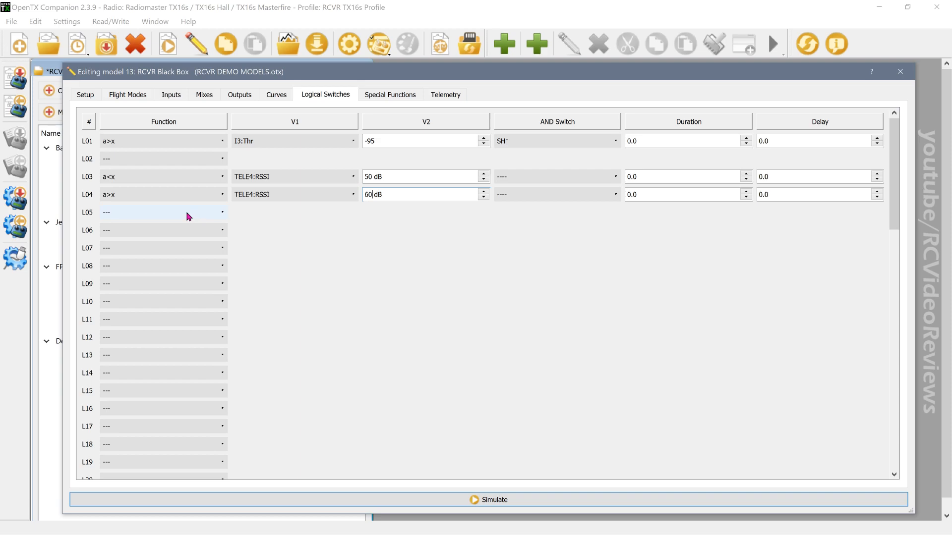
- Define logical switch L05 as a Sticky function with L03 as V1 and L04 as V2
click(212, 215)
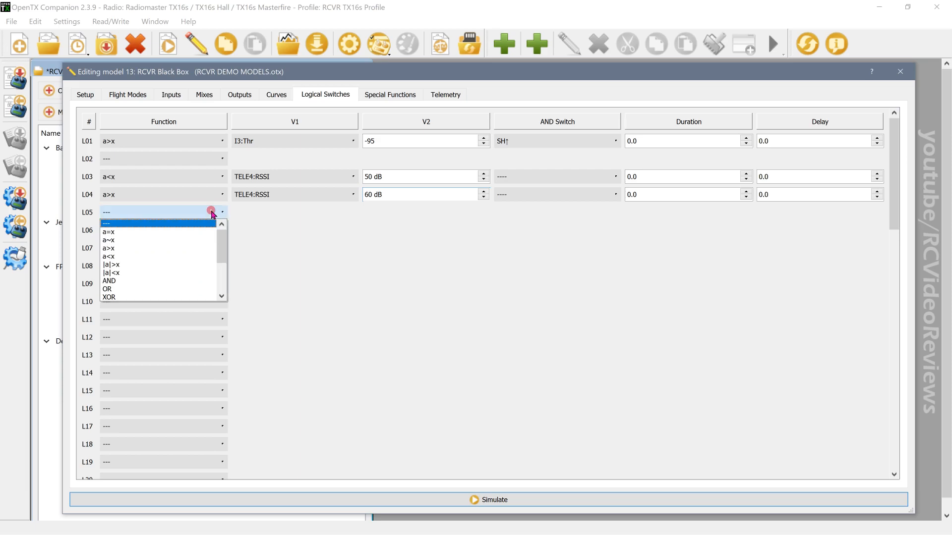
scroll(198, 251, down, 3)
click(173, 297)
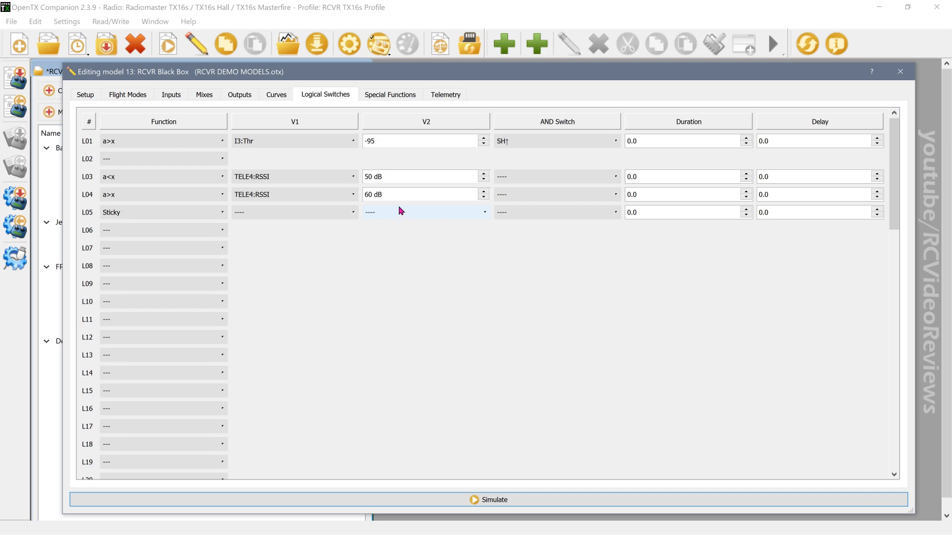
click(304, 211)
scroll(297, 233, down, 10)
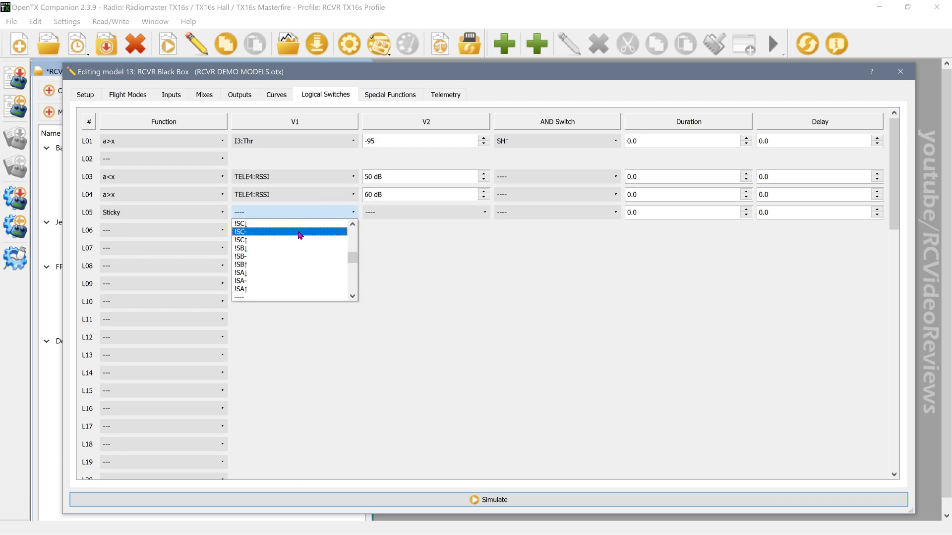
scroll(298, 236, down, 4)
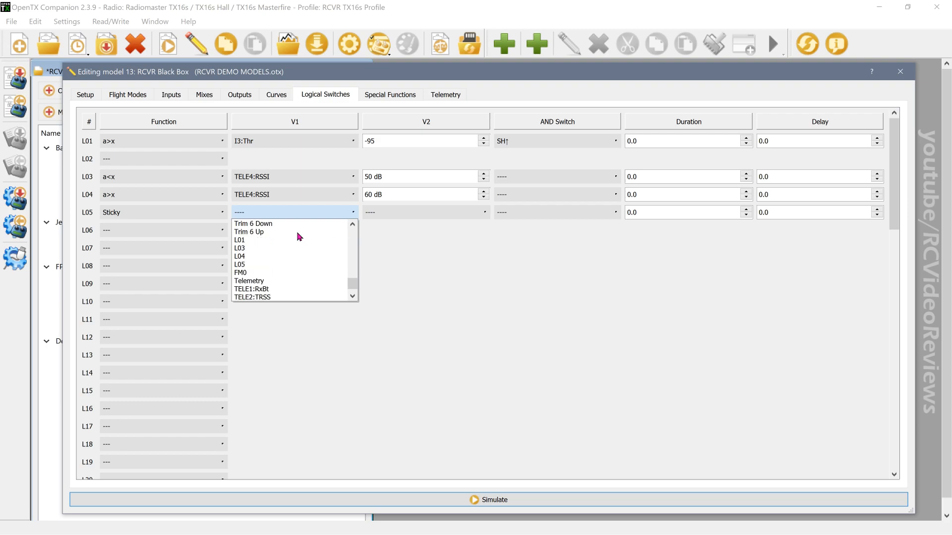
click(285, 229)
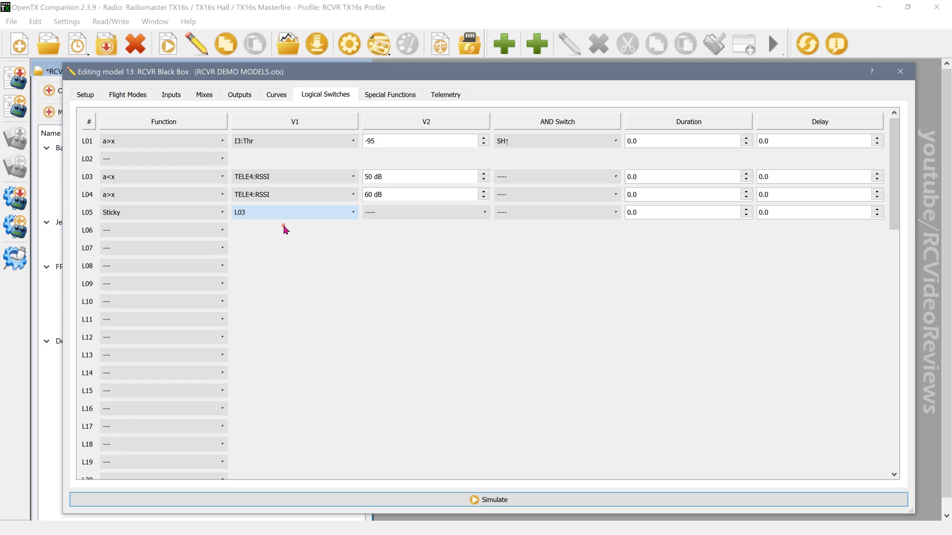
click(385, 213)
scroll(399, 241, down, 5)
scroll(398, 242, down, 8)
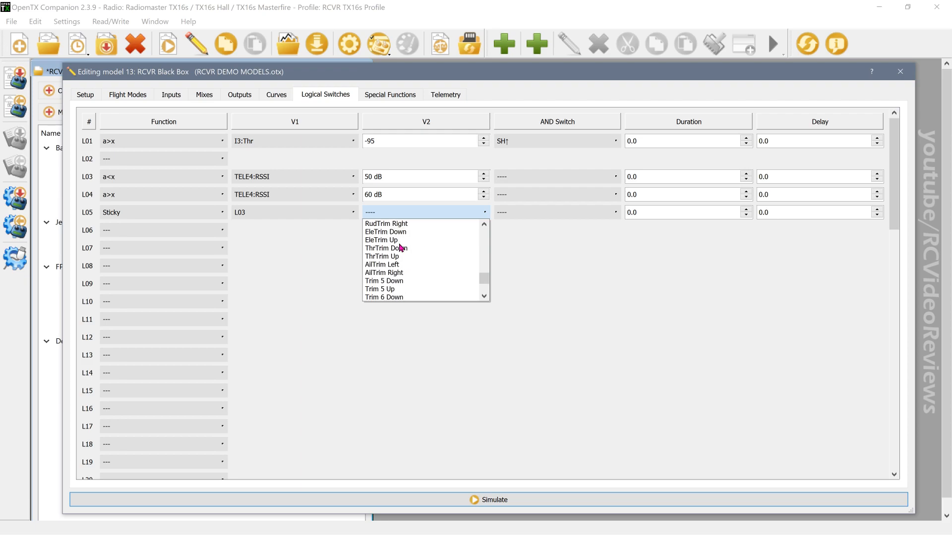
click(397, 233)
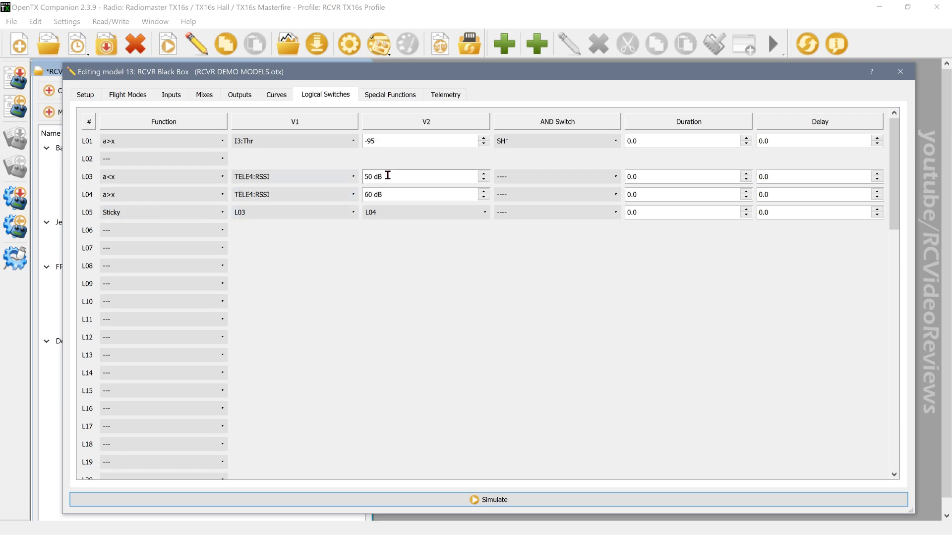
drag(389, 176, 352, 177)
click(82, 214)
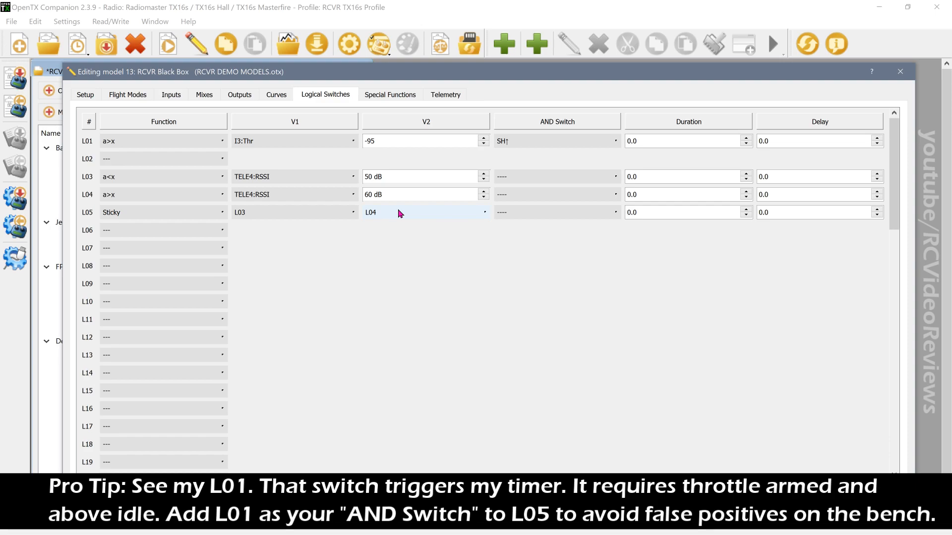
double_click(378, 177)
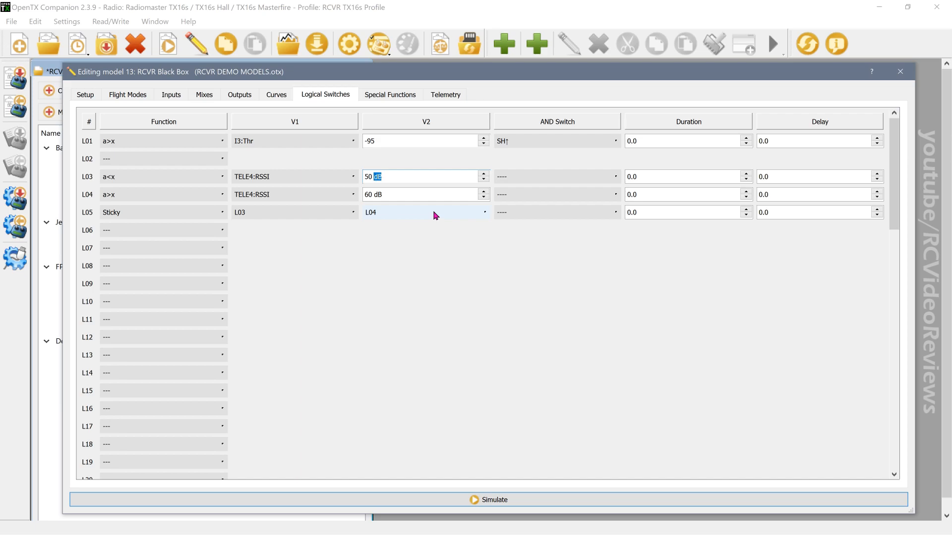
- Define logical switch L06 as a Timer with V1 and V2 at 1.0 and L05 as its AND switch
click(139, 231)
scroll(145, 260, down, 3)
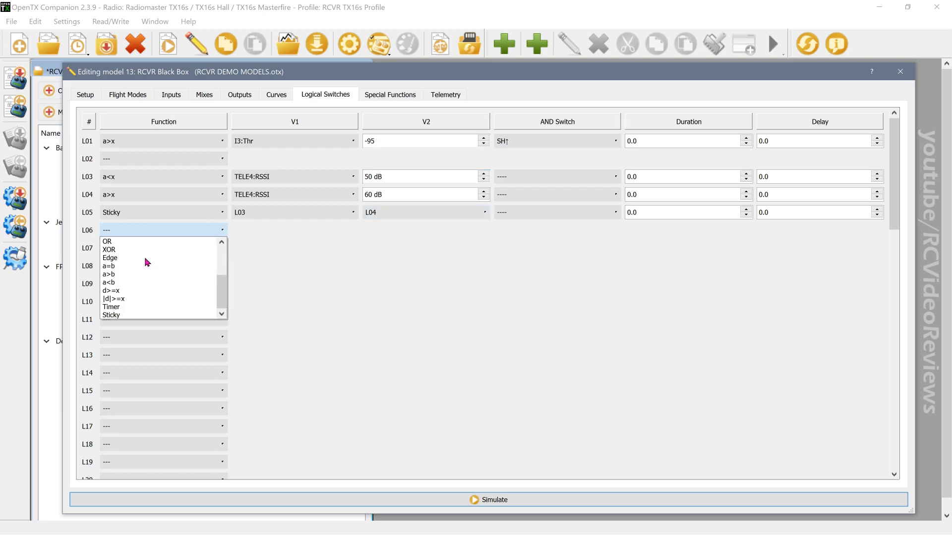
click(144, 307)
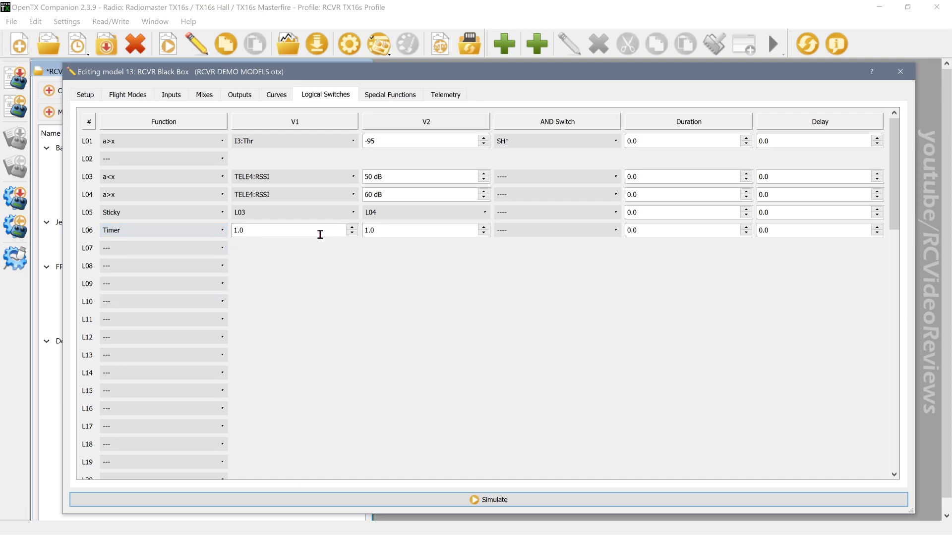
click(514, 233)
scroll(529, 274, down, 5)
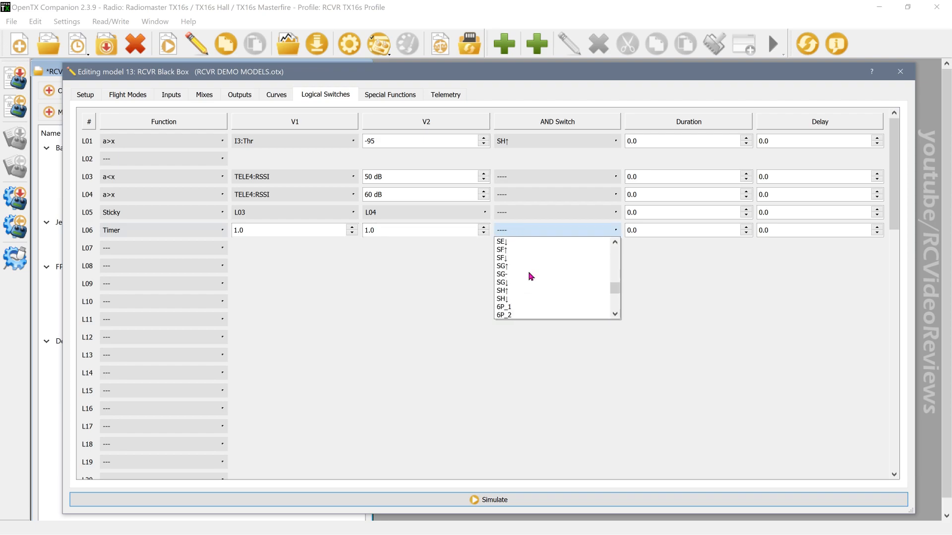
scroll(530, 277, down, 4)
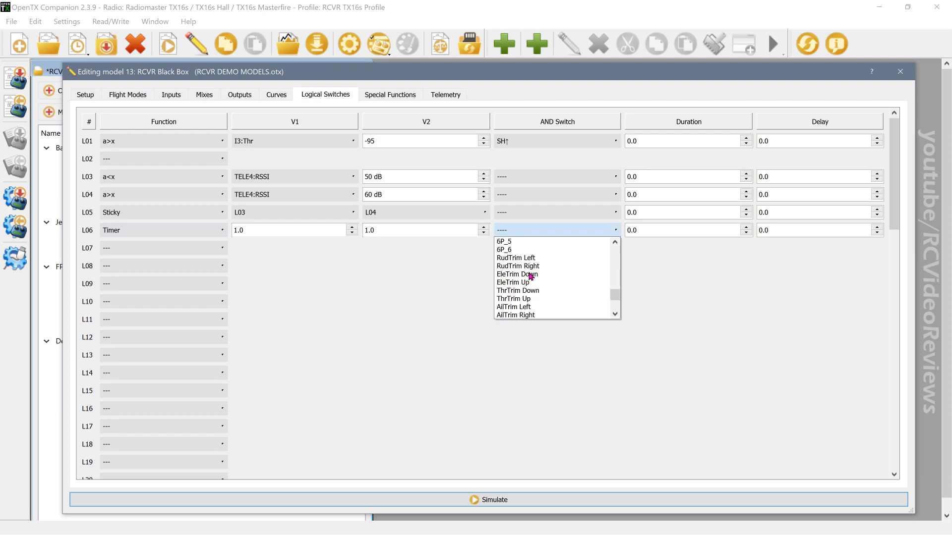
scroll(530, 276, down, 3)
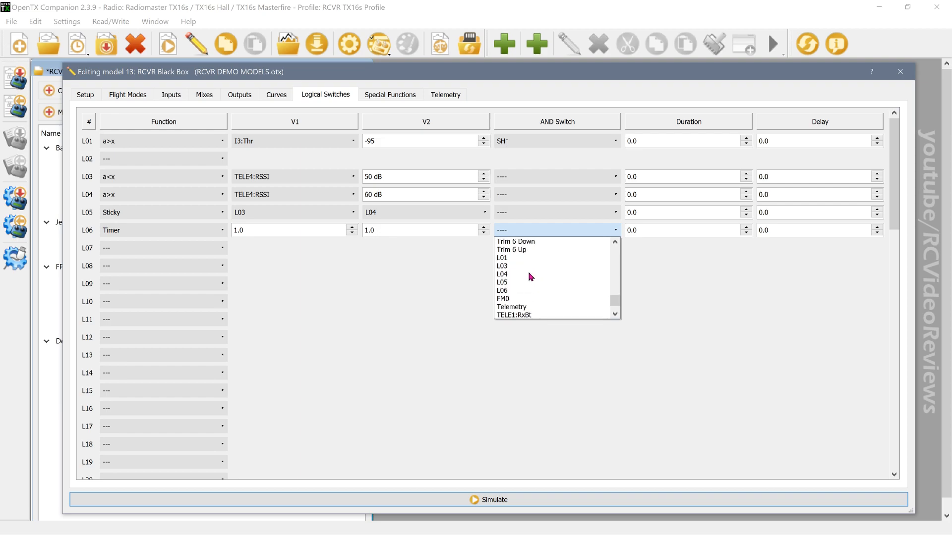
click(524, 280)
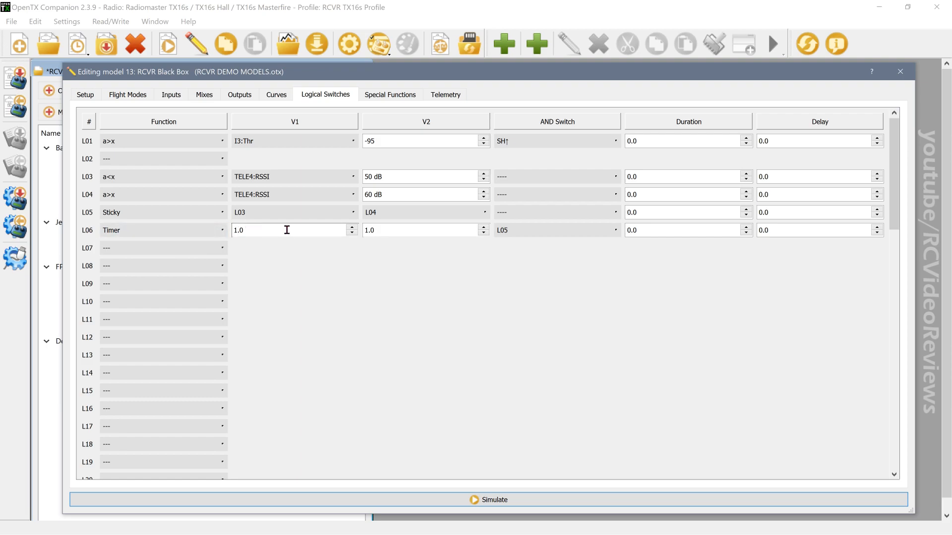
click(384, 231)
- Assign logical switch L05 as the trigger of special function SF2
click(391, 95)
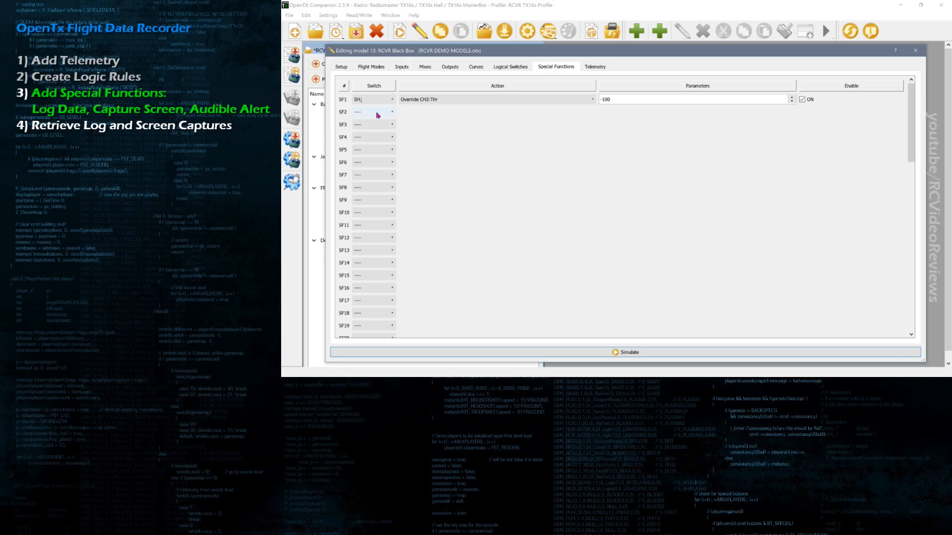
click(378, 115)
scroll(379, 139, down, 5)
scroll(380, 140, down, 5)
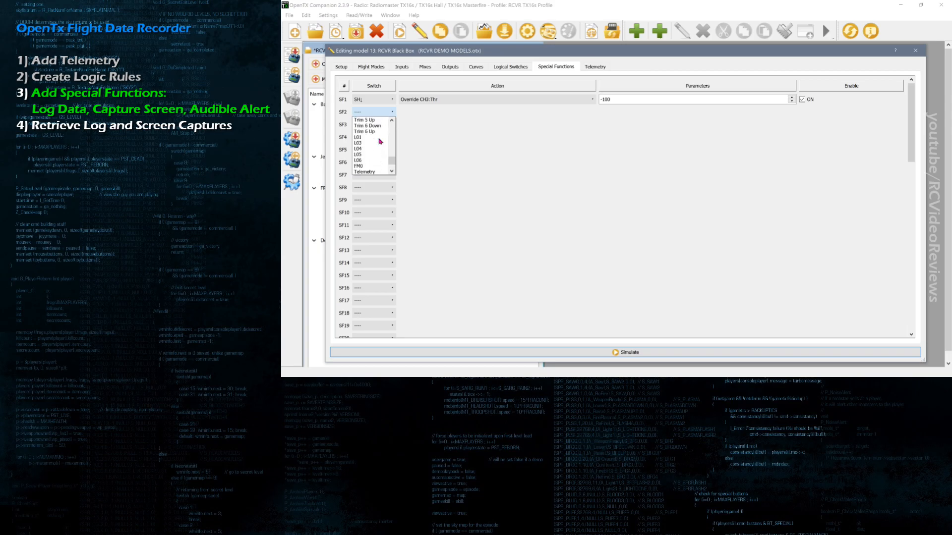
click(369, 155)
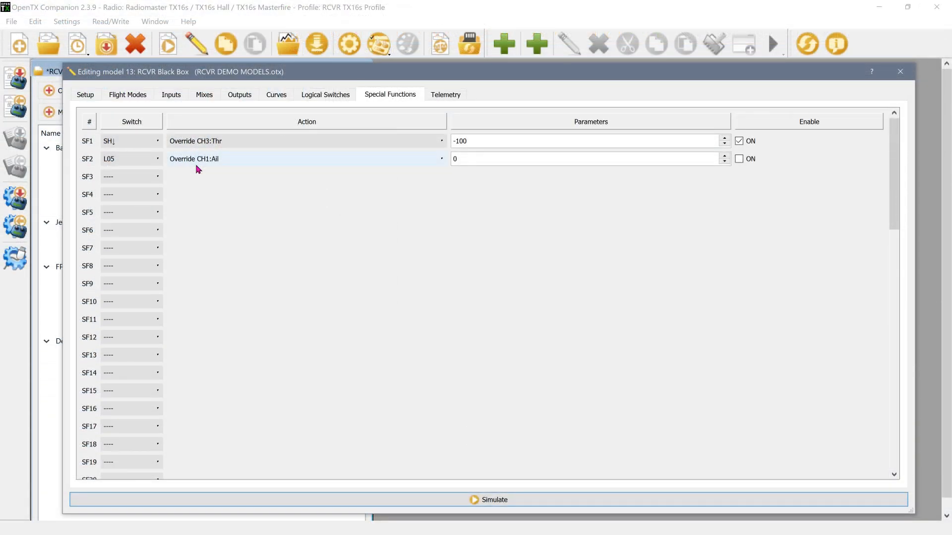
- Set the SF2 action to SD Logs with a parameter of 0.5
click(419, 115)
scroll(200, 184, down, 10)
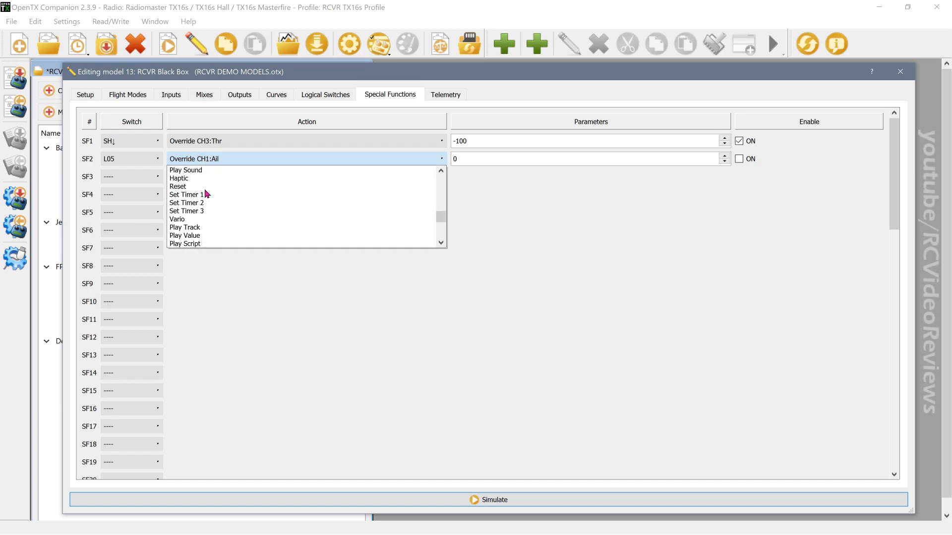
scroll(205, 194, down, 5)
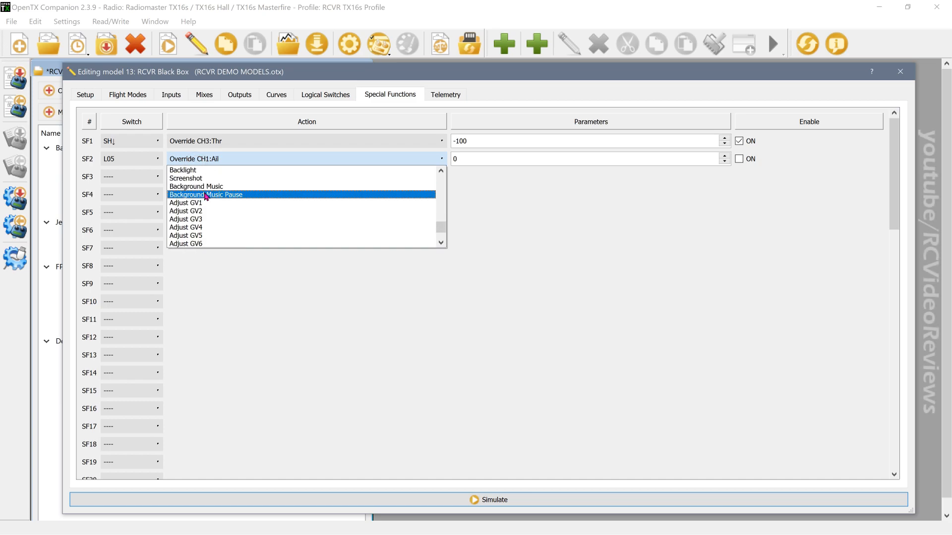
scroll(204, 213, up, 3)
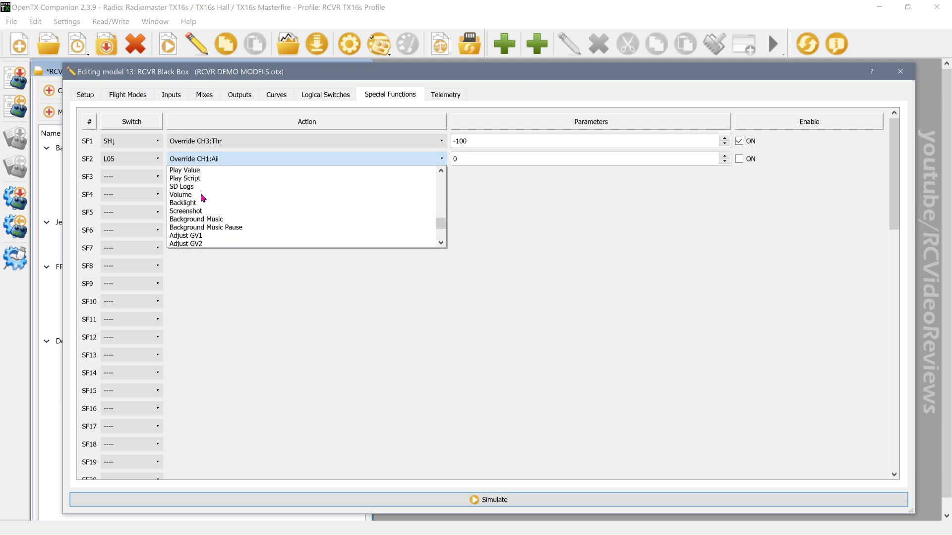
click(172, 189)
click(469, 159)
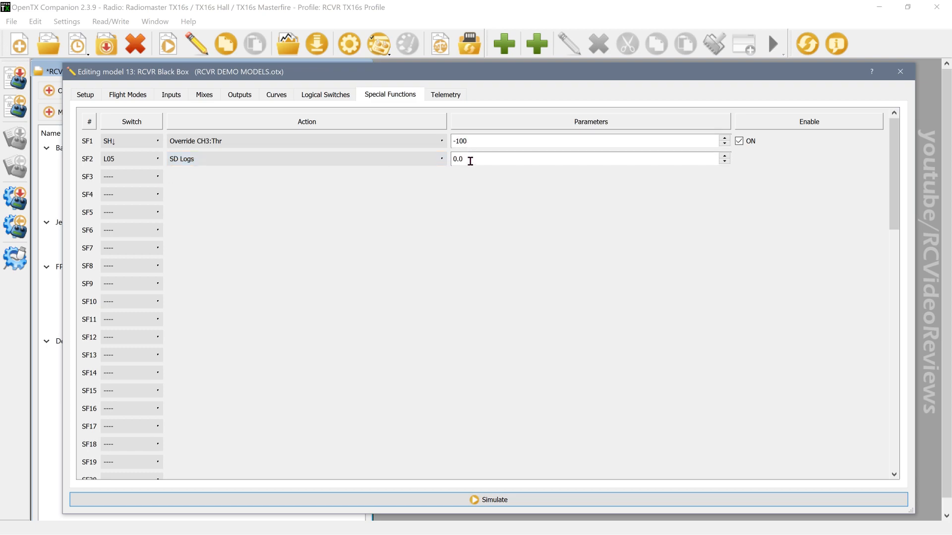
key(BackSpace)
text(5)
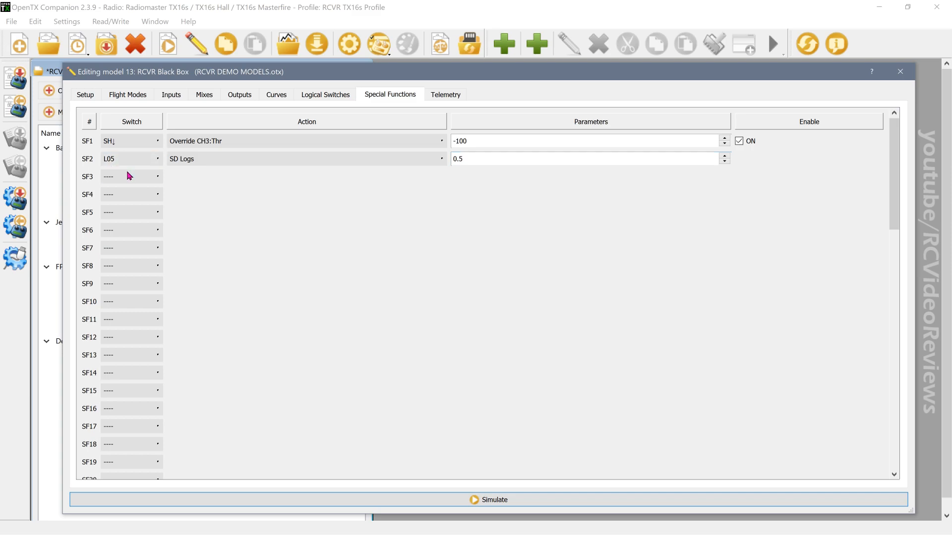
- Simulate the model, examine the radio's main screen, and close the simulator
click(427, 498)
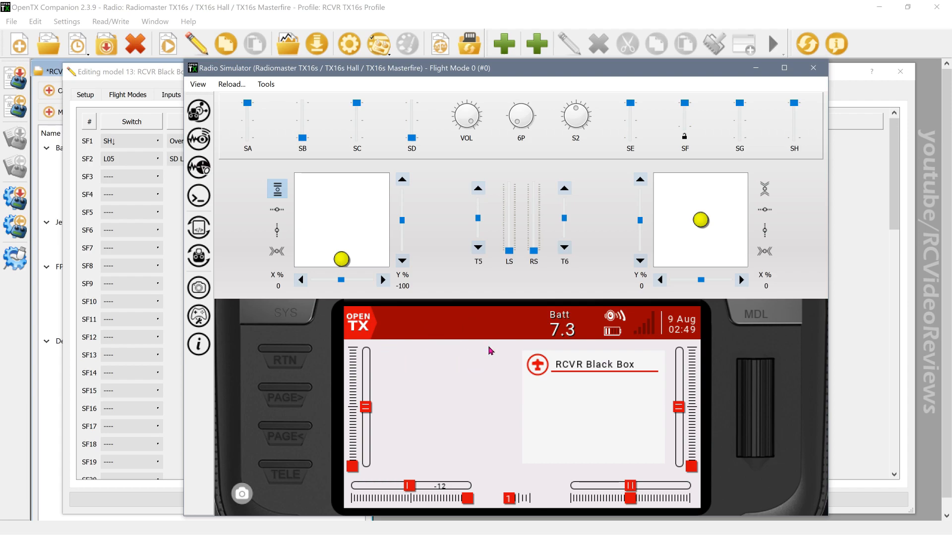
click(447, 396)
click(458, 368)
click(813, 67)
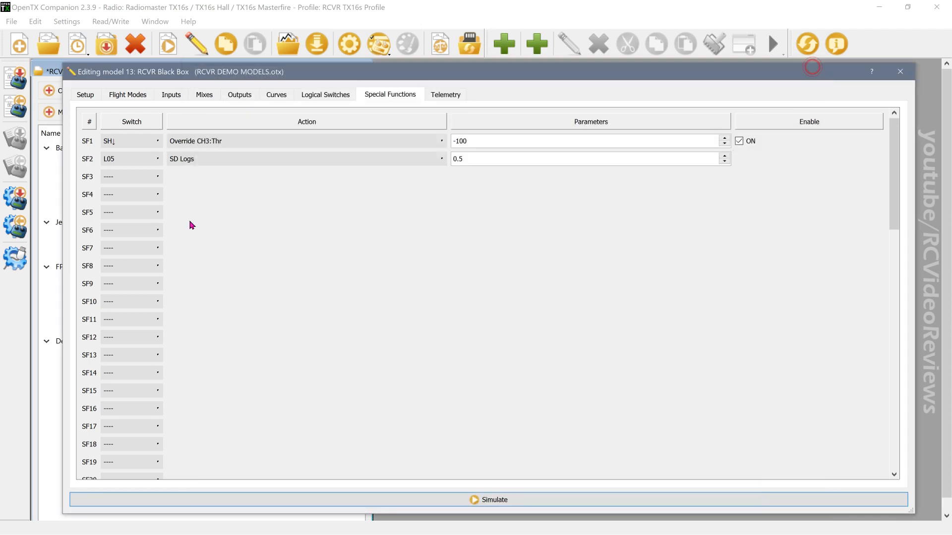
- Define special function SF3 with L06 as its trigger and Screenshot as its action, checking the L06 timer definition
click(132, 180)
scroll(134, 216, down, 3)
scroll(135, 225, down, 2)
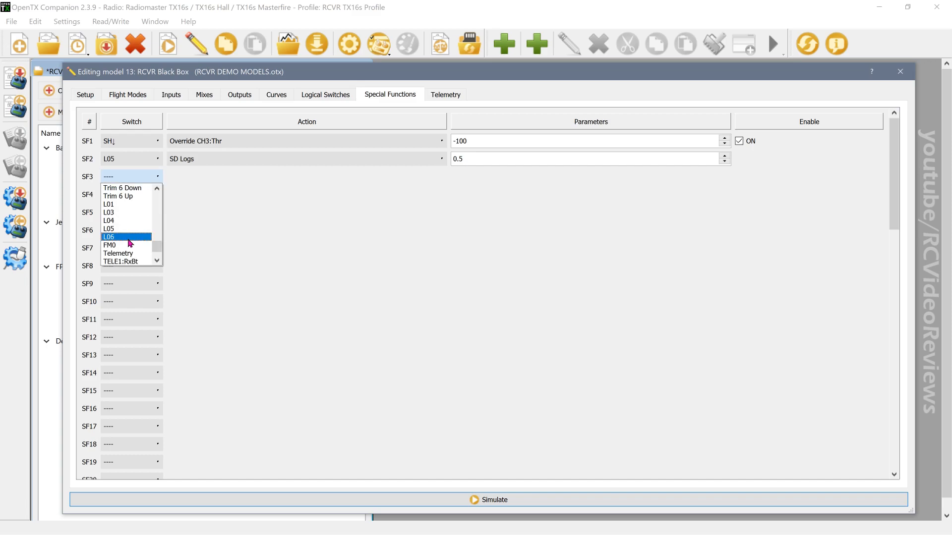
click(128, 238)
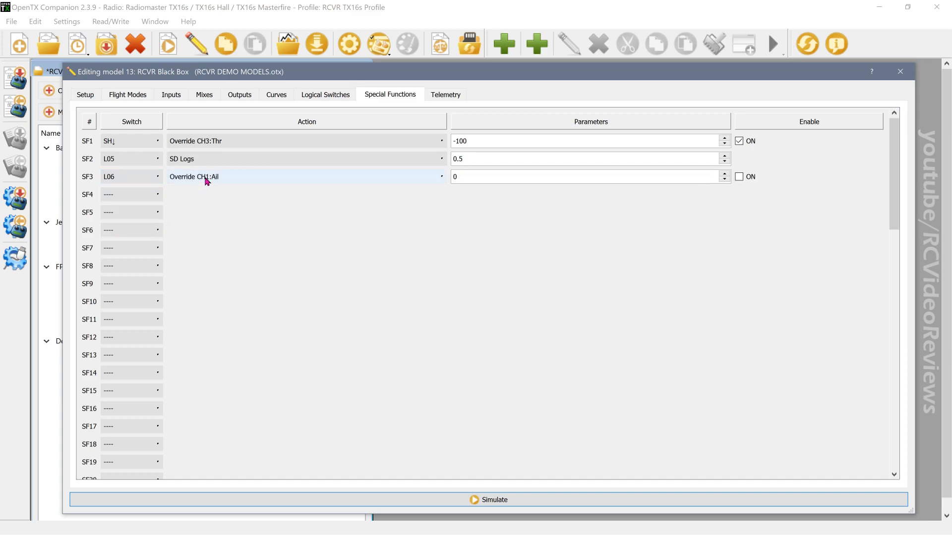
click(340, 96)
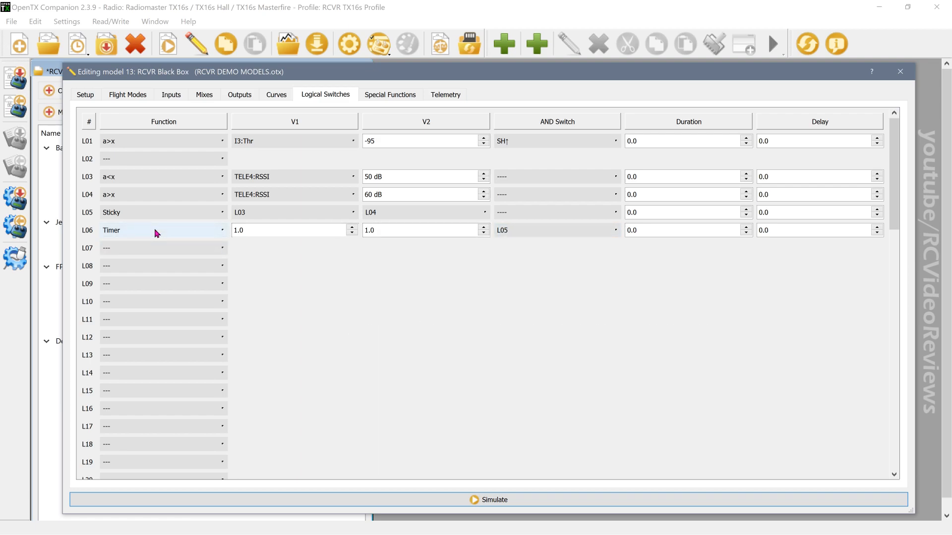
click(385, 96)
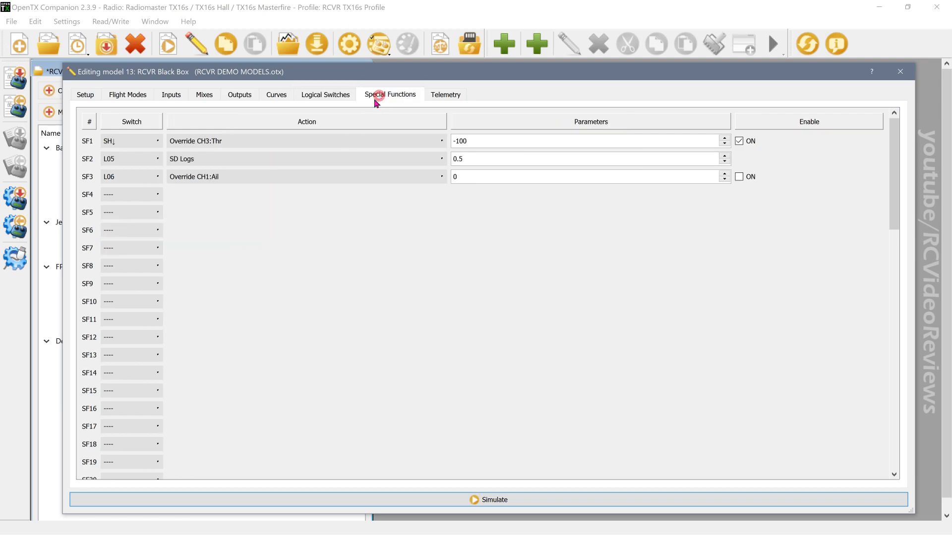
click(213, 178)
scroll(216, 196, down, 15)
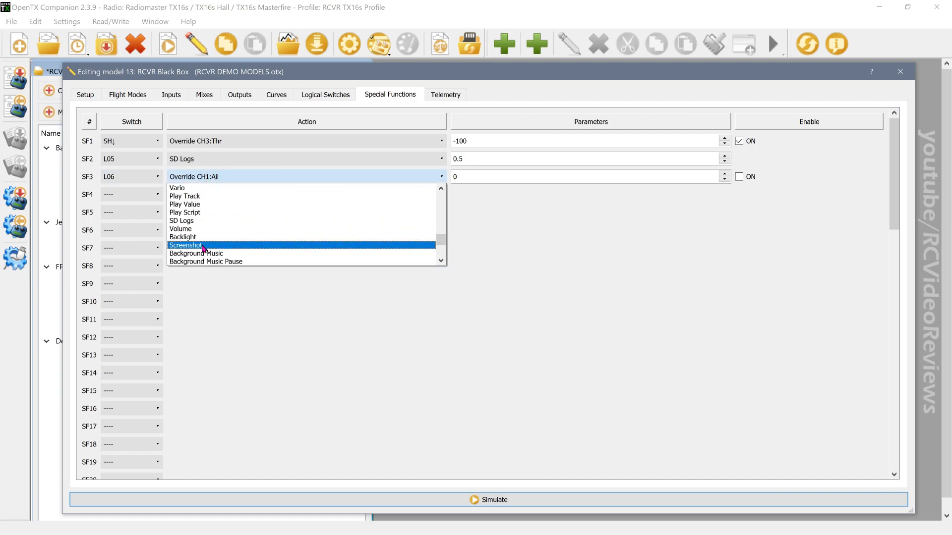
click(201, 244)
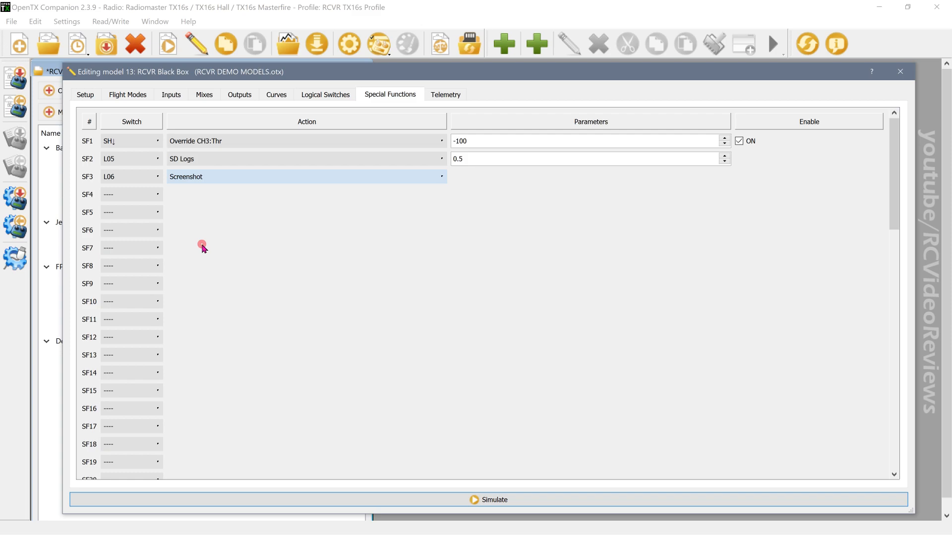
- Define special function SF4 with L05 as its trigger and Play Value as its action
click(154, 195)
scroll(134, 230, down, 3)
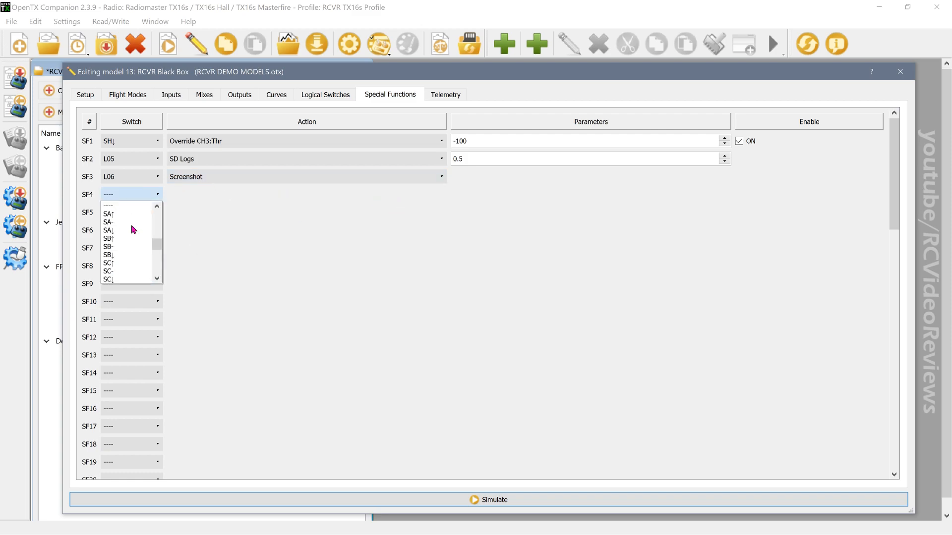
scroll(133, 229, down, 12)
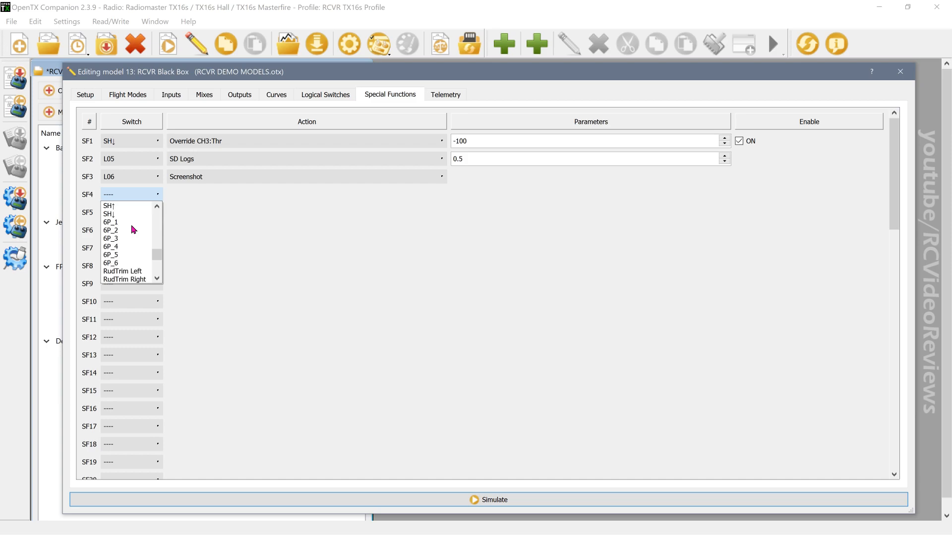
click(130, 246)
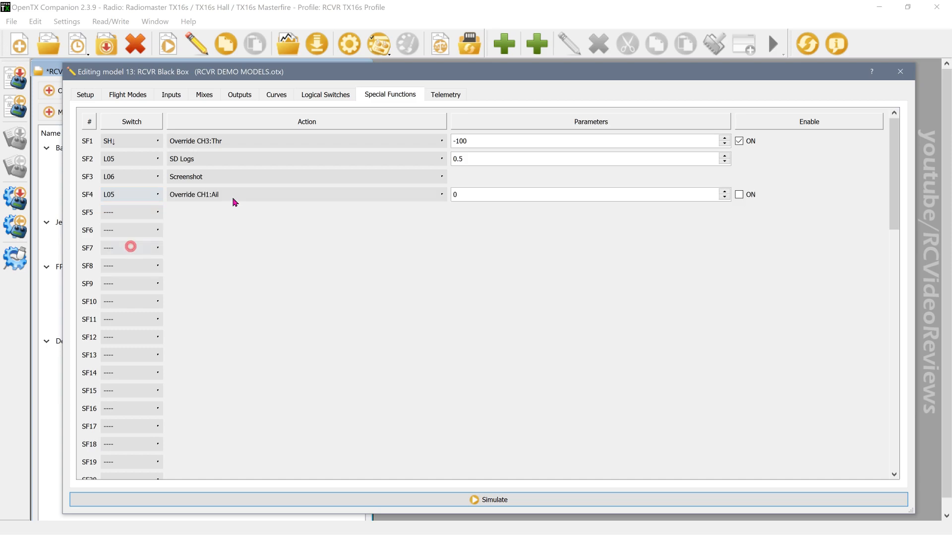
click(233, 195)
scroll(233, 208, down, 13)
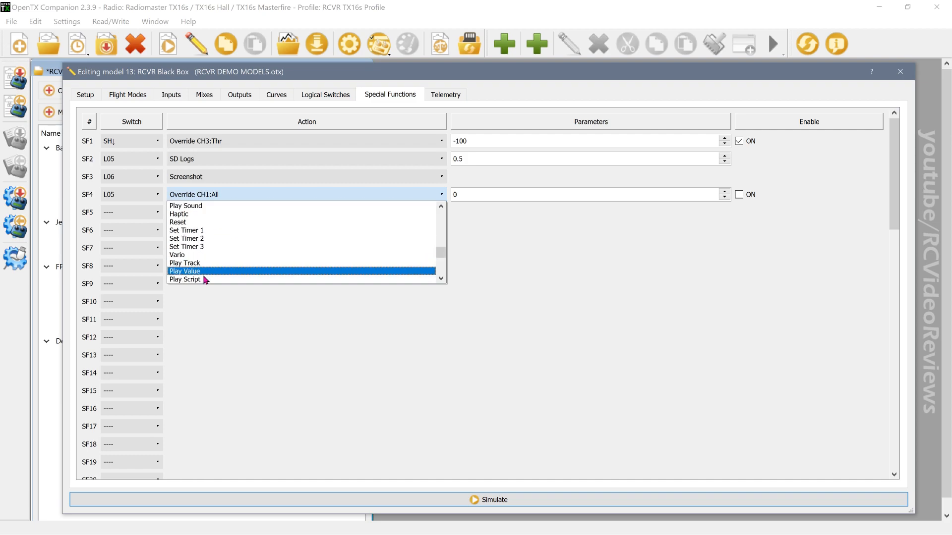
click(203, 272)
- Set SF4 to announce TELE4:RSSI with the repeat option "Played once, not during startup"
click(506, 195)
scroll(506, 233, down, 10)
scroll(501, 252, down, 12)
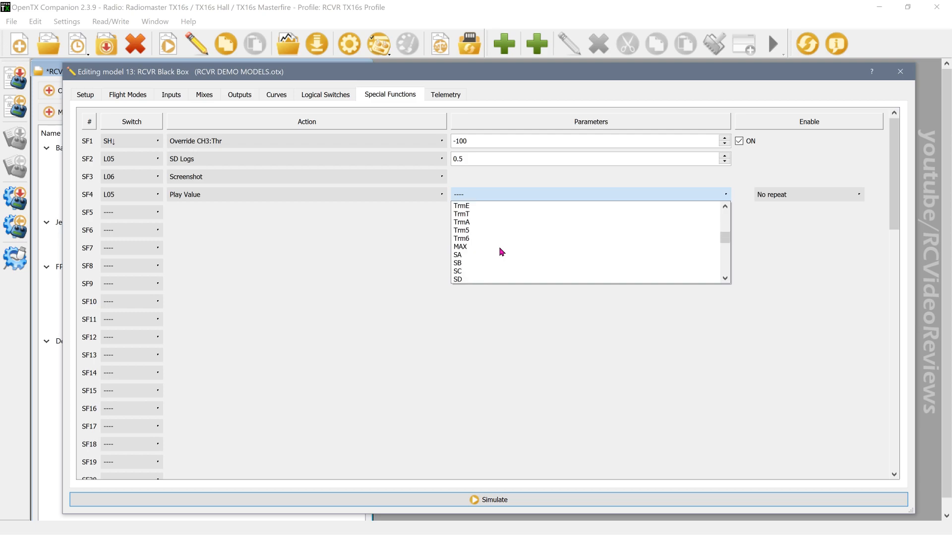
scroll(502, 252, down, 13)
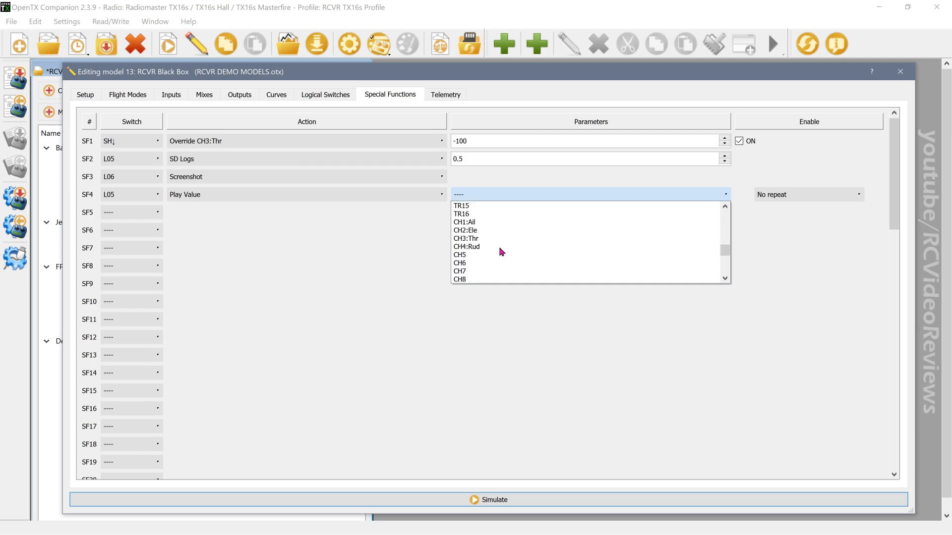
scroll(501, 251, down, 2)
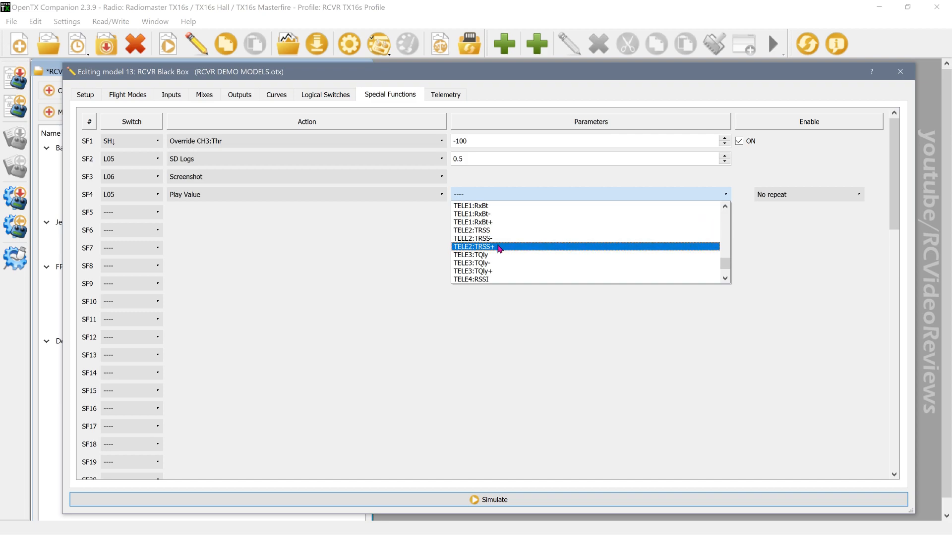
scroll(498, 243, down, 1)
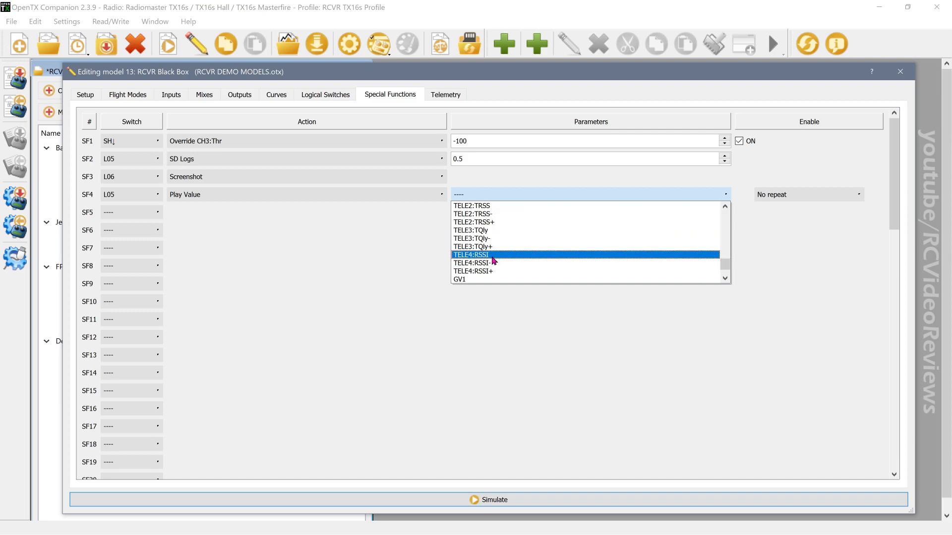
click(493, 254)
click(792, 199)
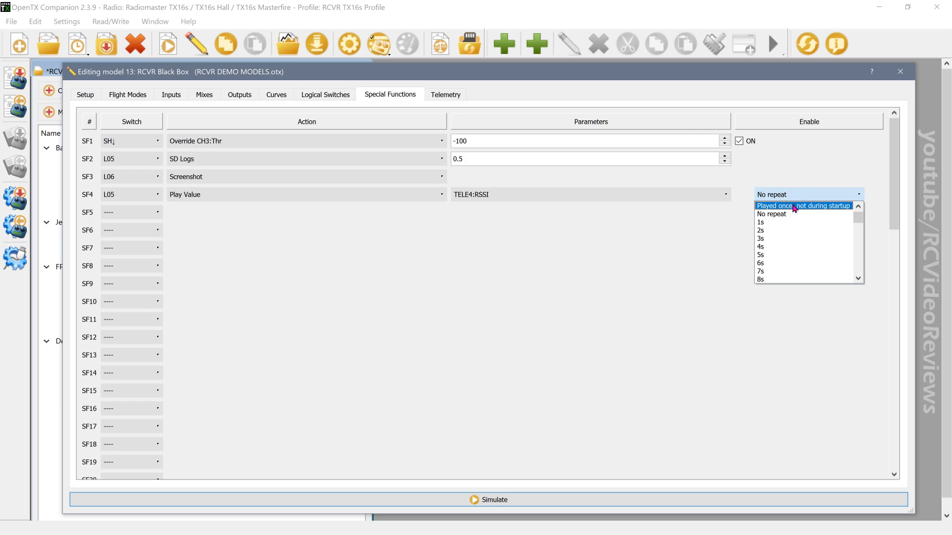
click(789, 206)
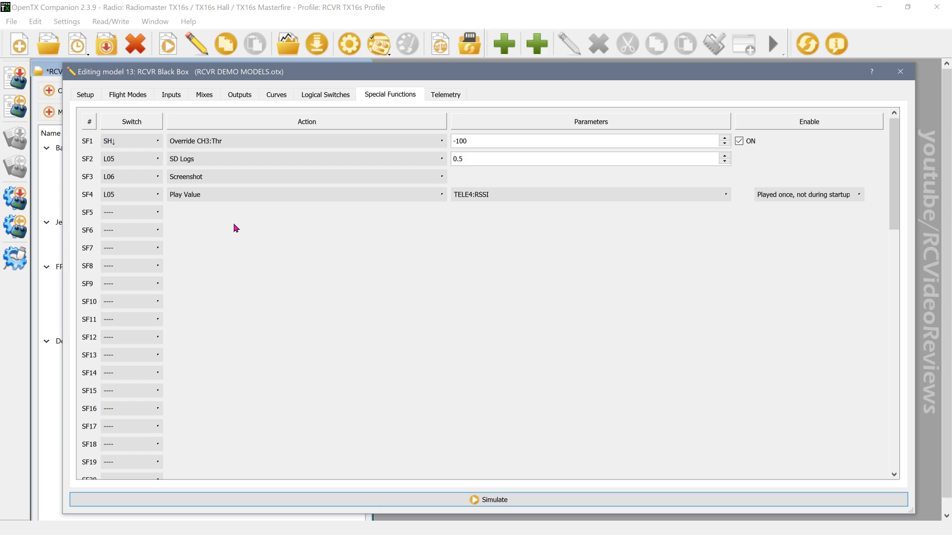
- Define special function SF5 with L06 as its trigger and Play Sound as its action
click(135, 214)
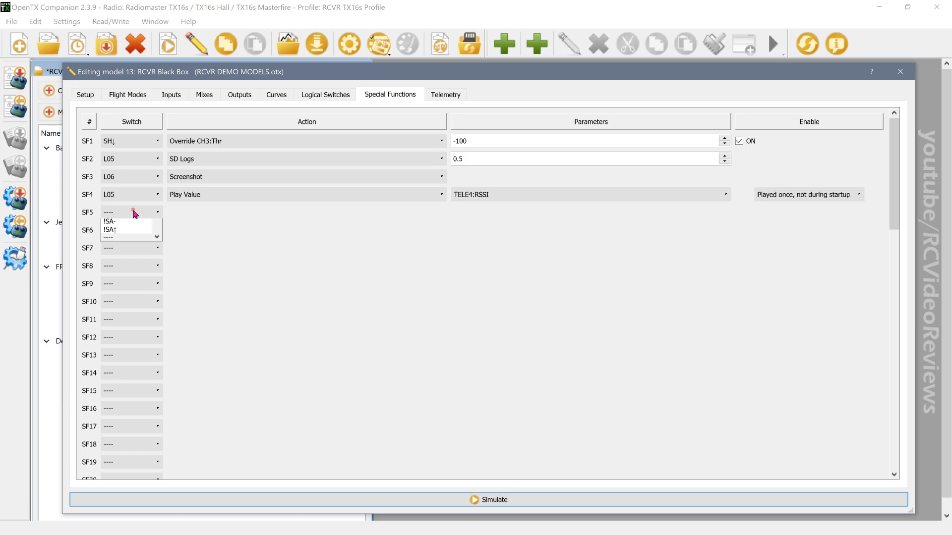
scroll(118, 284, down, 7)
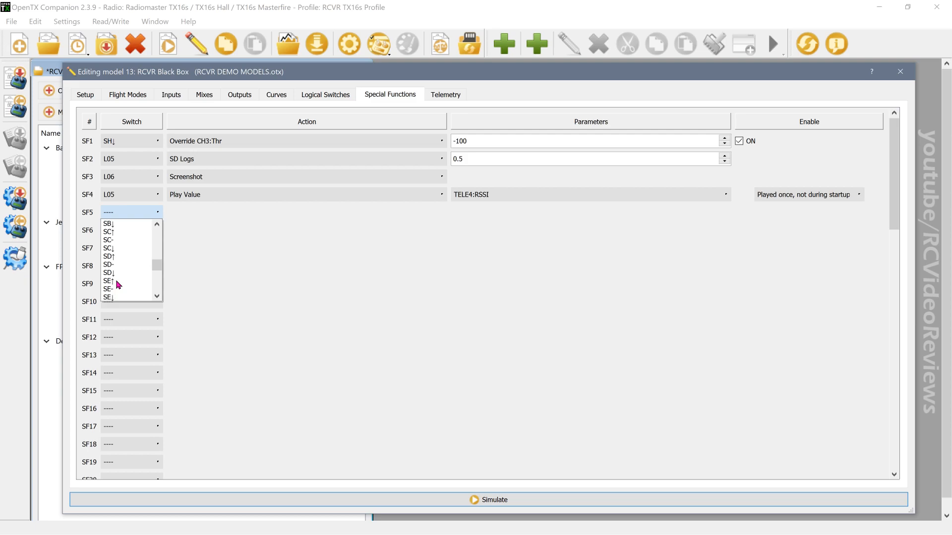
scroll(118, 284, down, 5)
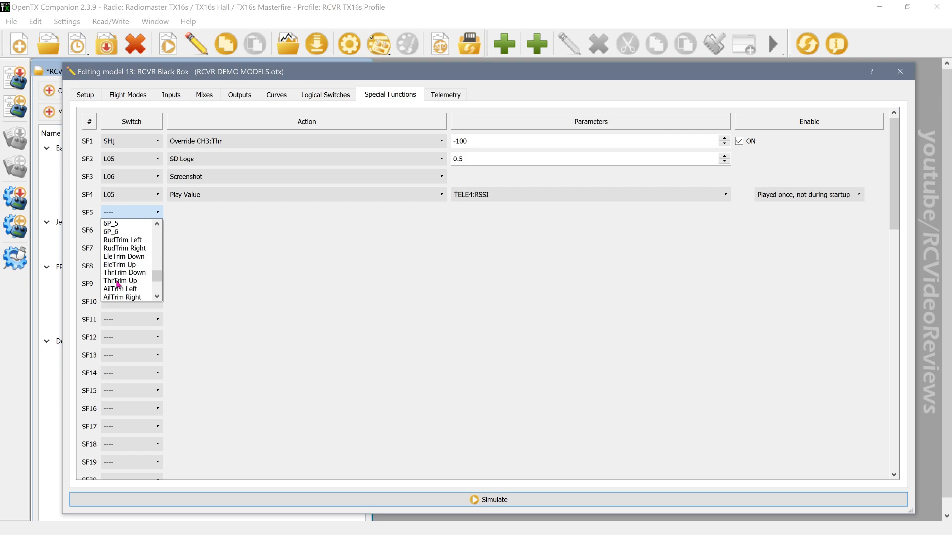
click(118, 298)
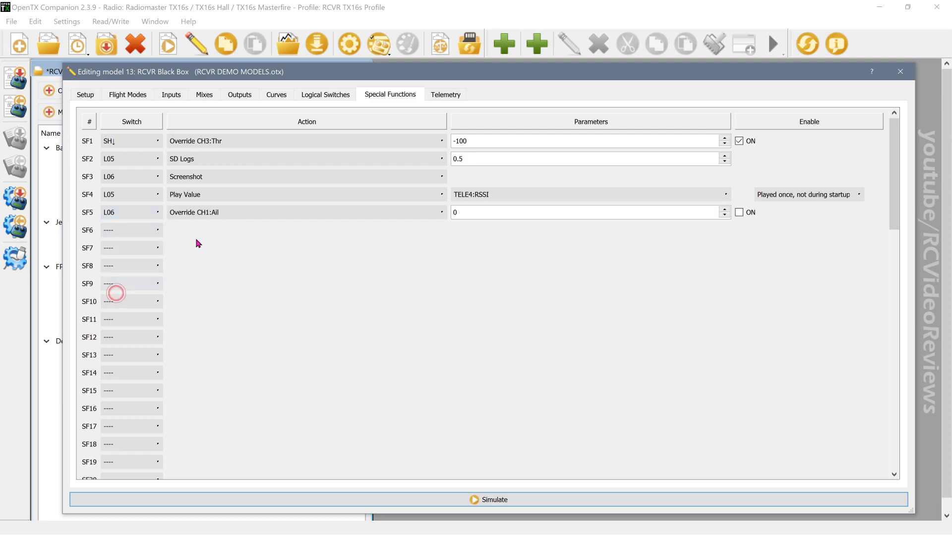
click(212, 216)
scroll(211, 261, down, 10)
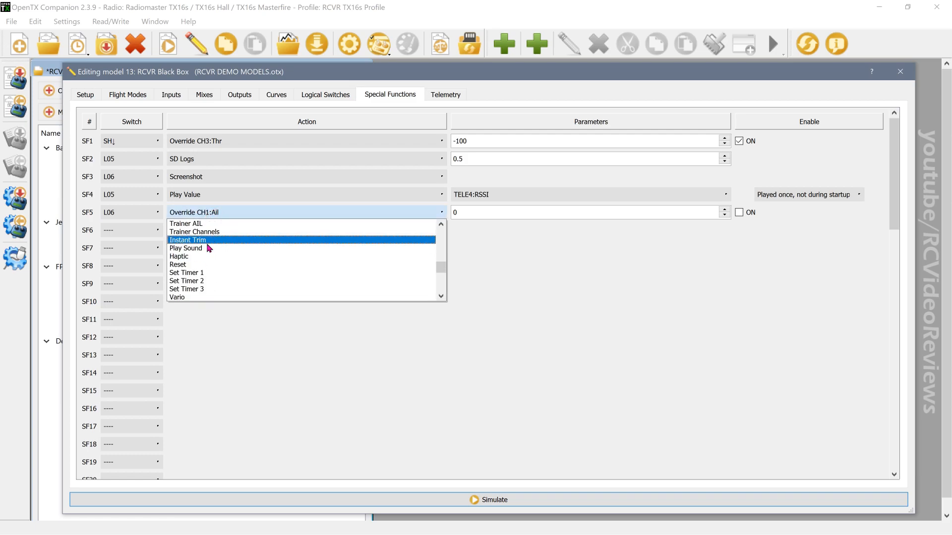
click(203, 240)
click(211, 210)
click(206, 248)
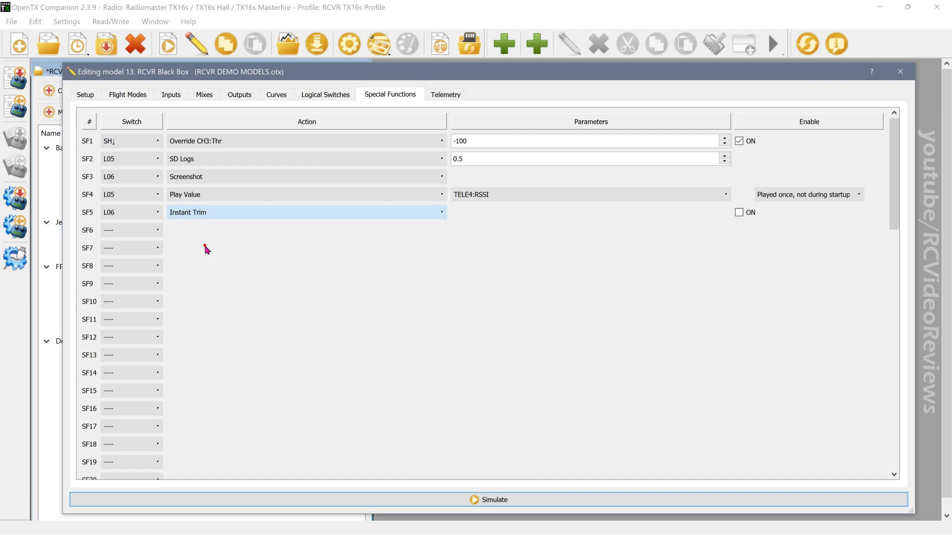
- Choose Warn1 as the sound for SF5 and keep its repeat option at "No repeat"
click(558, 213)
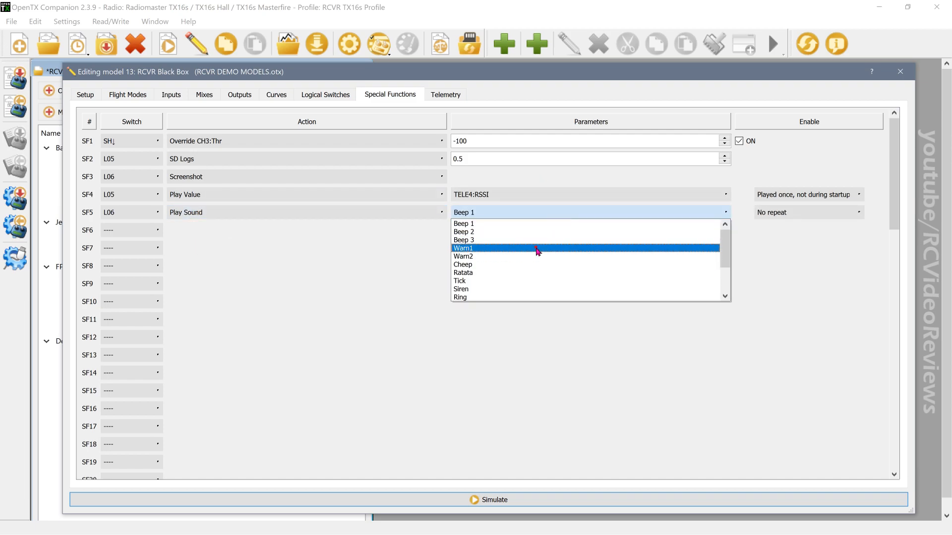
click(536, 247)
click(788, 212)
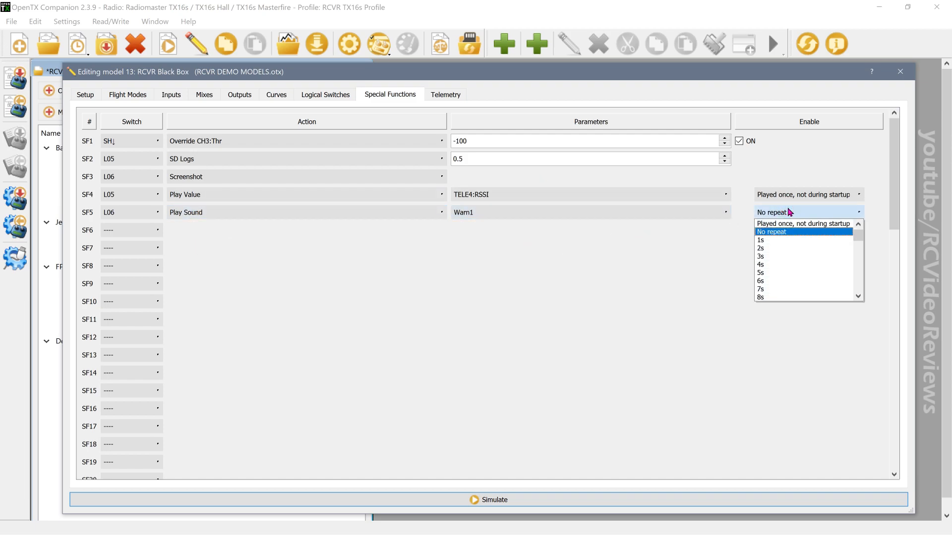
click(788, 212)
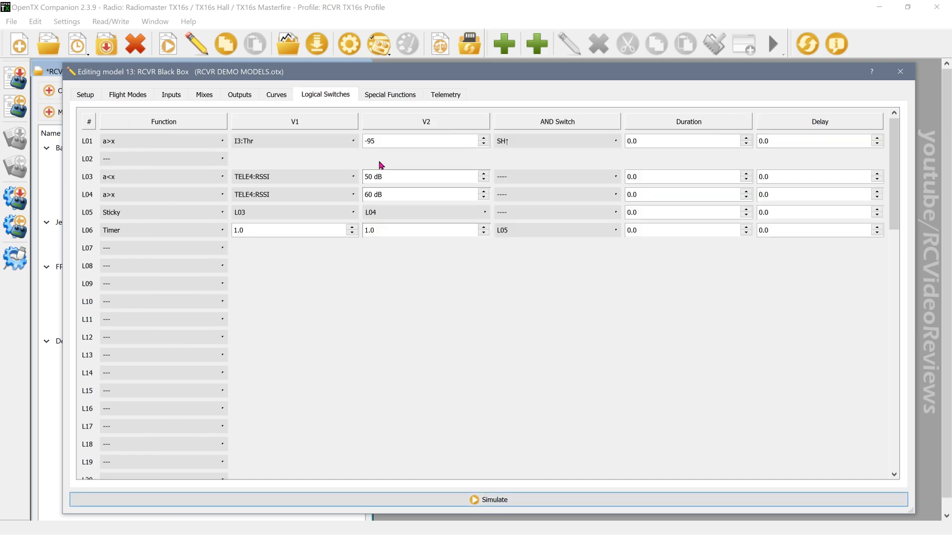
- Simulate the model and arrange the Radio Outputs and Telemetry Simulator windows side by side, keeping the logical switch definitions in view
click(472, 502)
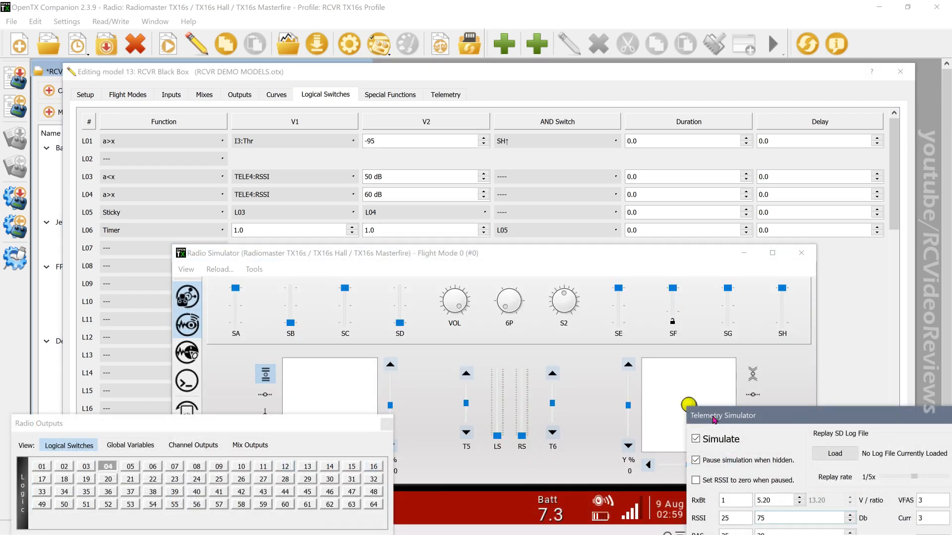
click(768, 518)
click(171, 425)
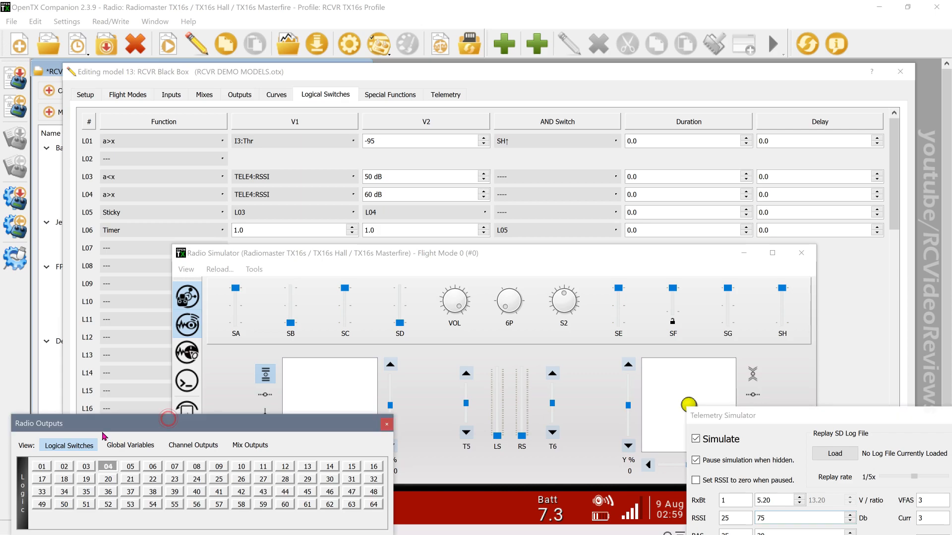
drag(85, 429, 88, 429)
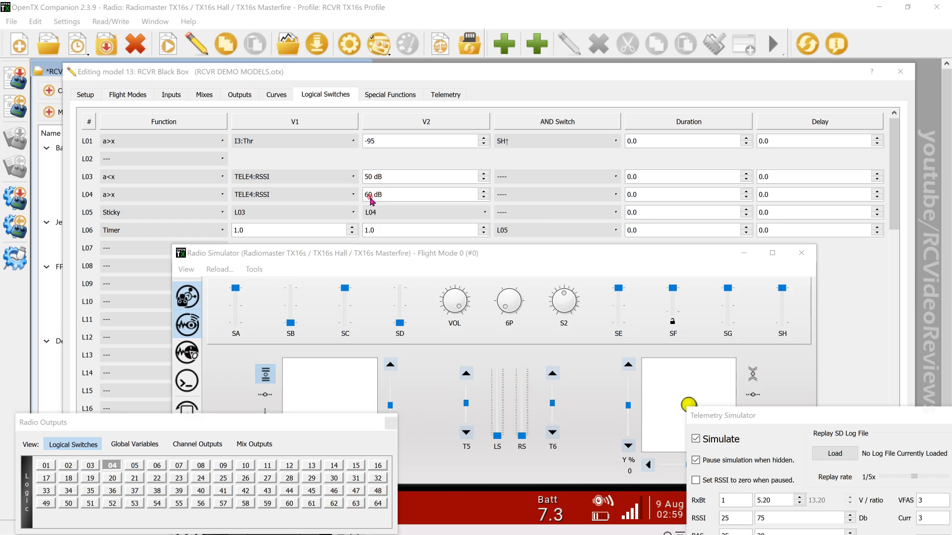
click(775, 518)
drag(772, 518, 754, 519)
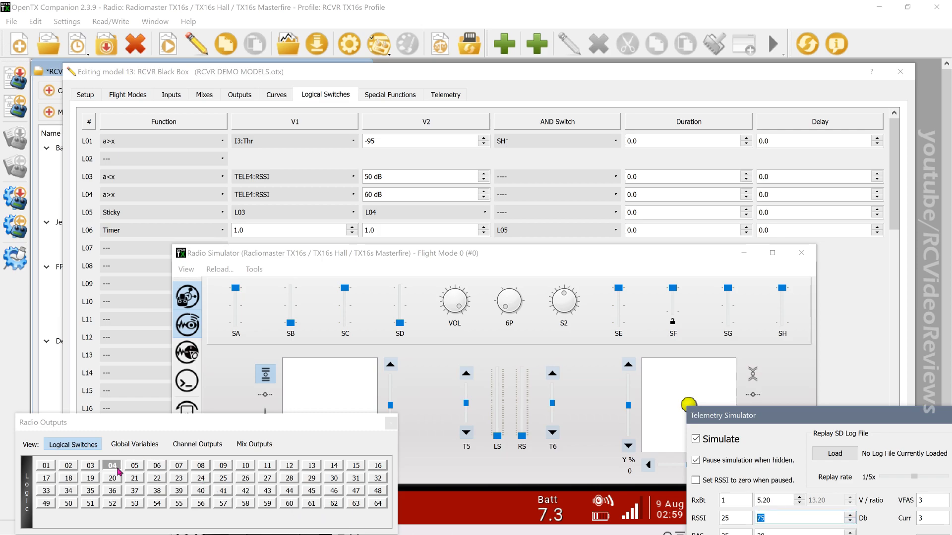
drag(805, 417, 528, 421)
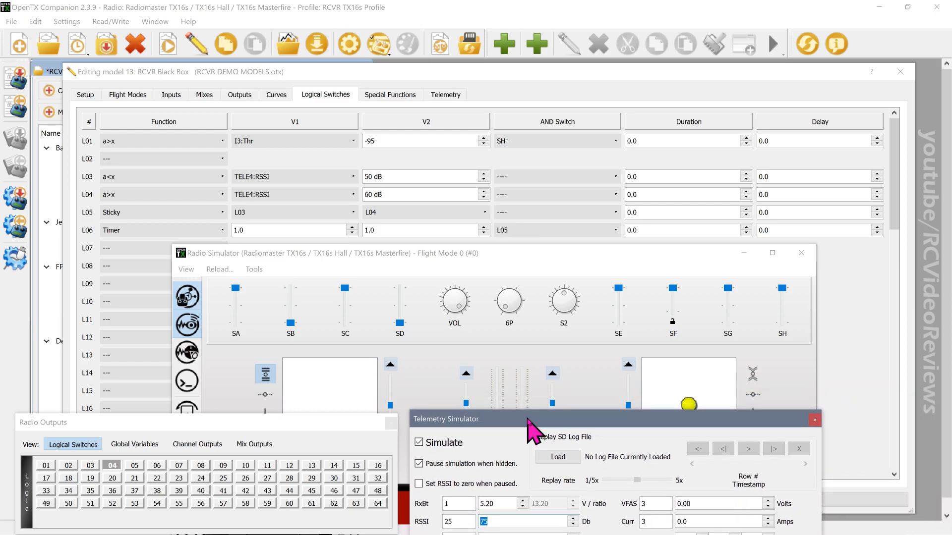
- Lower the simulated RSSI step by step to 55 dB, below the L04 threshold
click(573, 524)
click(573, 524)
click(574, 524)
click(573, 525)
click(574, 525)
click(574, 524)
click(573, 525)
click(574, 525)
click(574, 524)
click(573, 524)
click(574, 525)
click(574, 524)
click(573, 524)
click(573, 525)
click(574, 524)
click(573, 522)
click(573, 525)
click(573, 525)
click(573, 525)
click(573, 525)
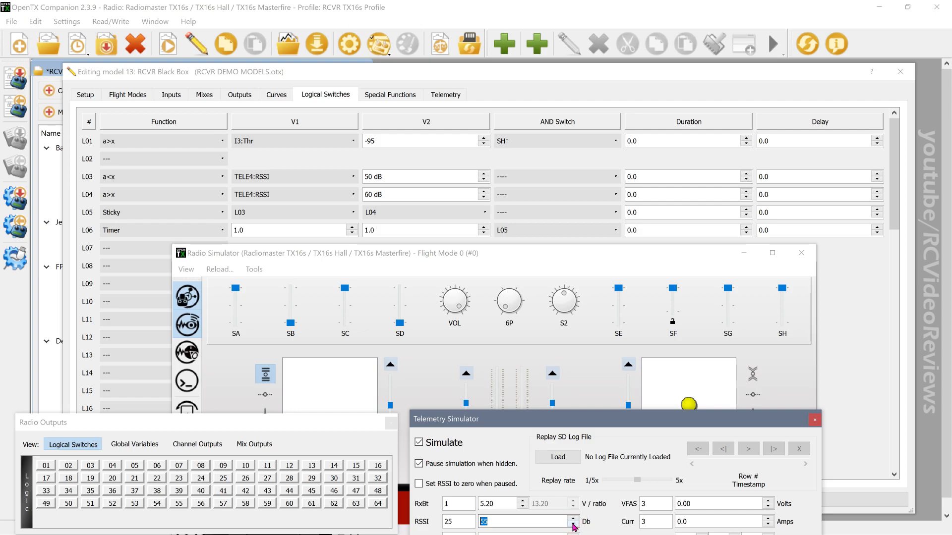
- Lower the simulated RSSI further to 49 dB, below the L03 threshold, and examine the logical switch outputs
click(573, 524)
click(573, 525)
click(573, 524)
click(573, 524)
click(573, 524)
click(573, 524)
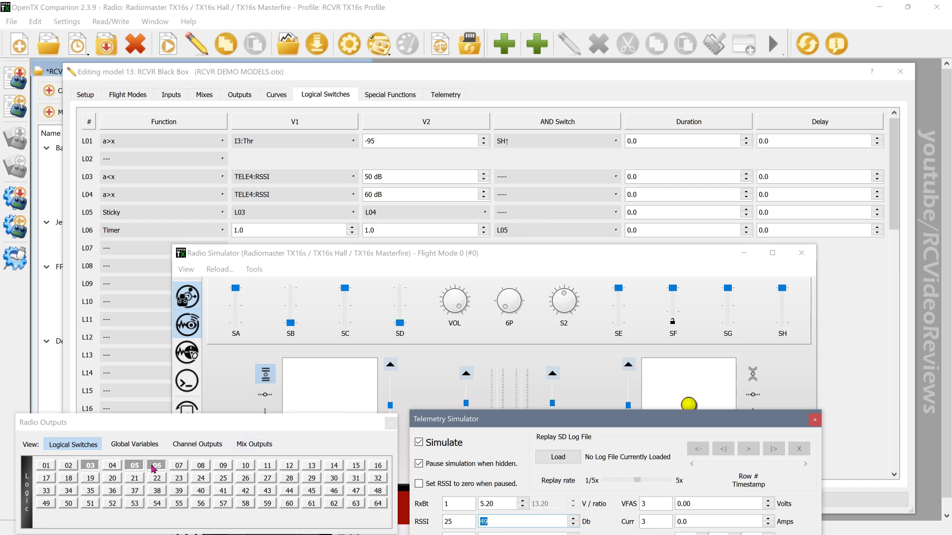
- Raise the computer's audio volume to hear the simulated alerts and check the radio's VOL knob setting
click(685, 269)
key(XF86AudioRaiseVolume)
key(XF86AudioRaiseVolume)
key(XF86AudioRaiseVolume)
key(XF86AudioRaiseVolume)
key(XF86AudioRaiseVolume)
key(XF86AudioRaiseVolume)
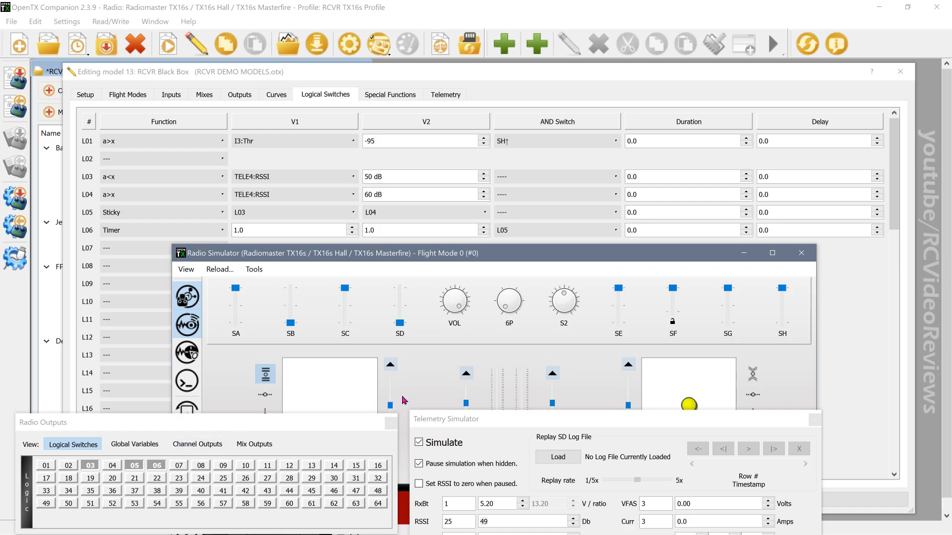
mouse_move(465, 317)
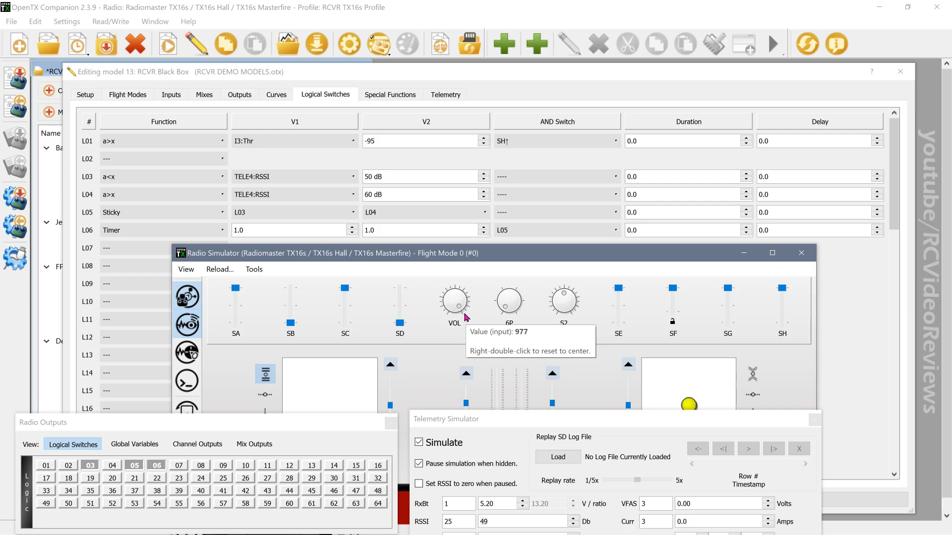
- Raise the simulated RSSI above L03's 50 dB threshold and continue towards L04's 60 dB threshold, watching the logical switch outputs
click(575, 521)
click(573, 516)
click(573, 516)
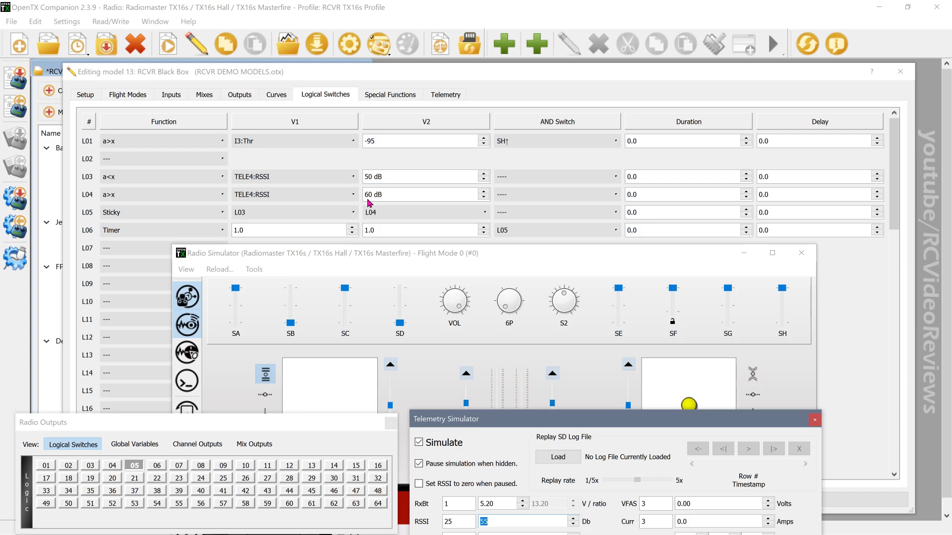
click(573, 519)
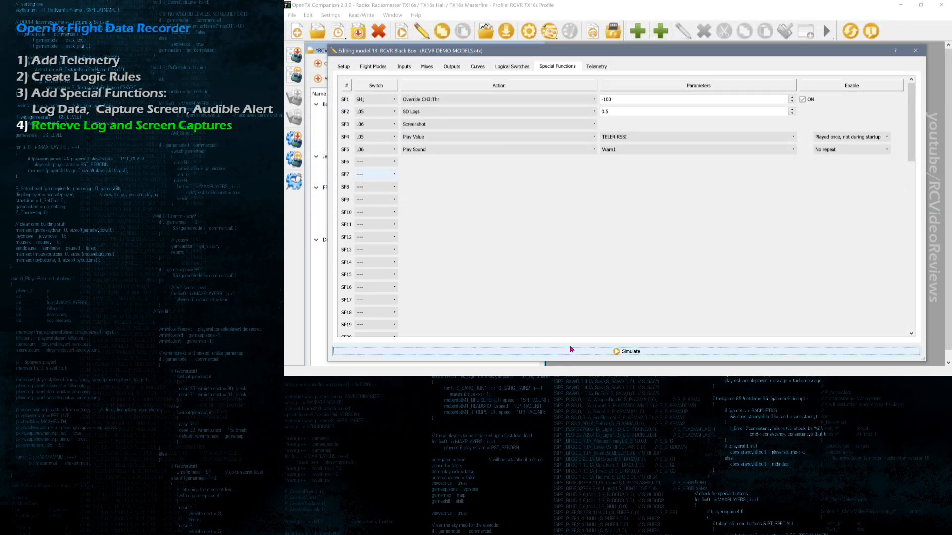
- Simulate the model again, move the simulator fully into view, and open its Telemetry Simulator
click(572, 352)
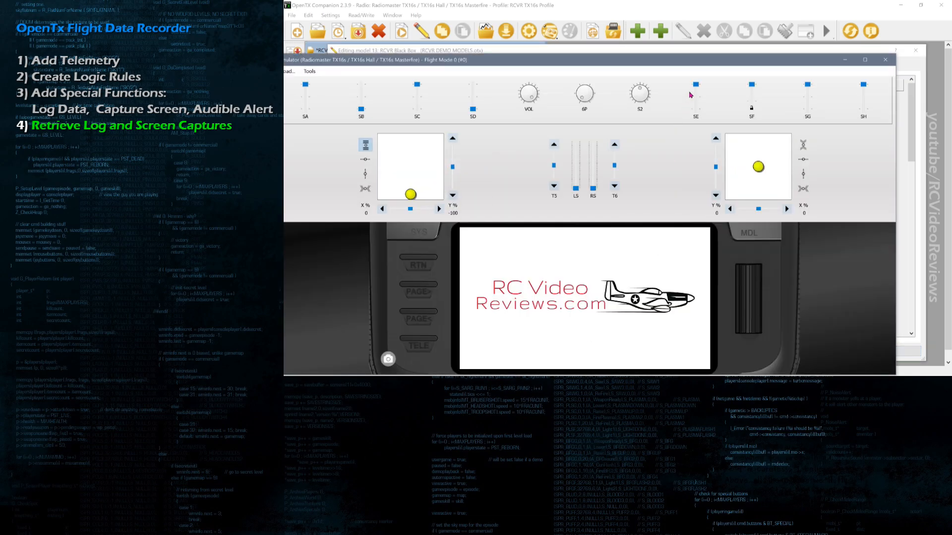
drag(535, 59, 580, 30)
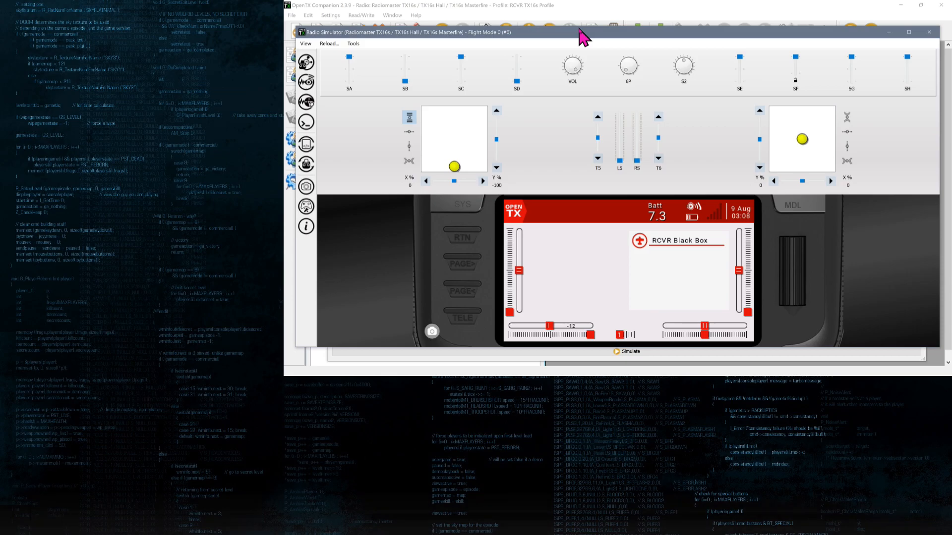
key(F4)
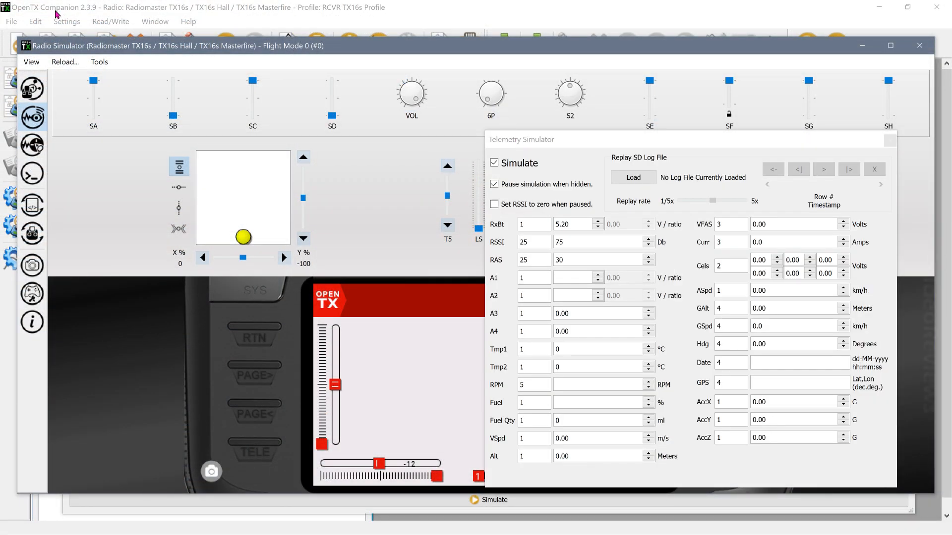
click(890, 140)
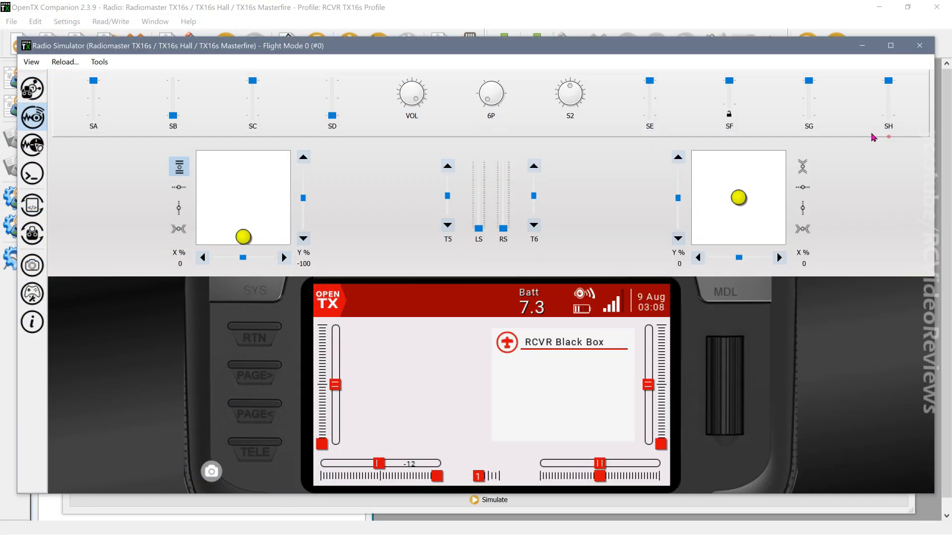
click(32, 63)
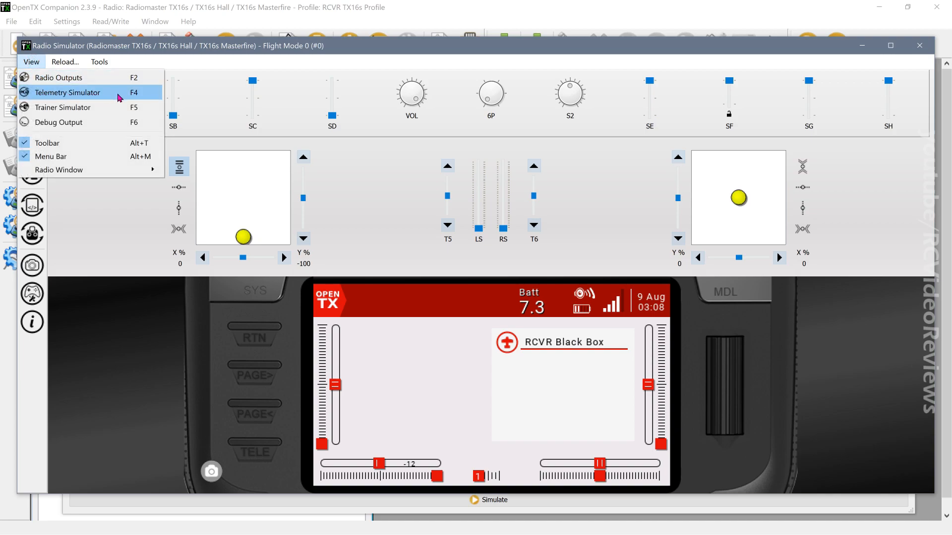
click(94, 92)
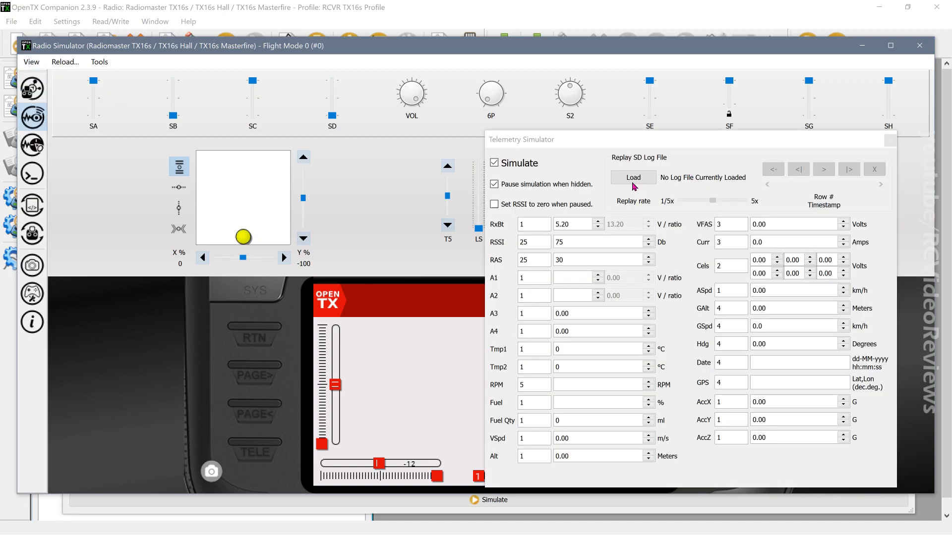
- Load the log file RCVR_Black_Box-2020-08-09 from the SD_SYNC LOGS folder for replay in the Telemetry Simulator
click(634, 184)
click(634, 181)
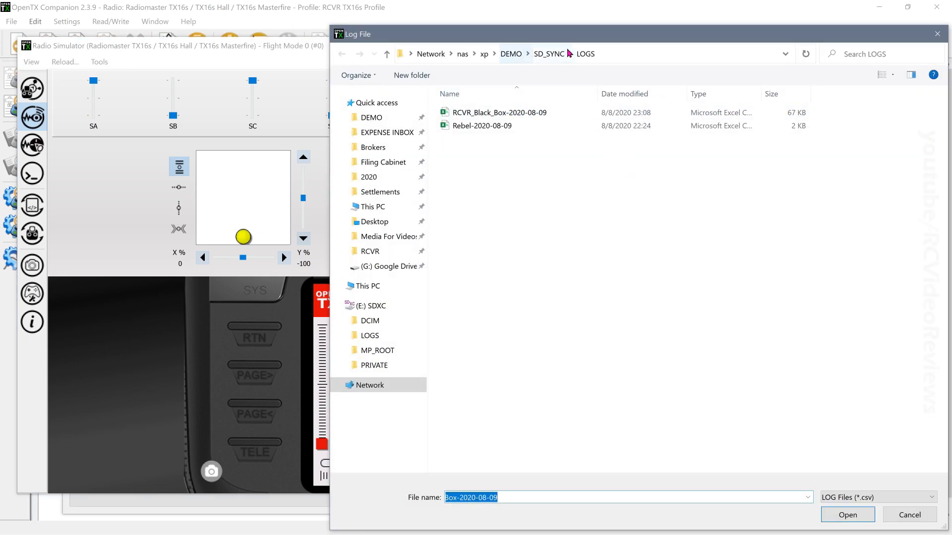
double_click(492, 118)
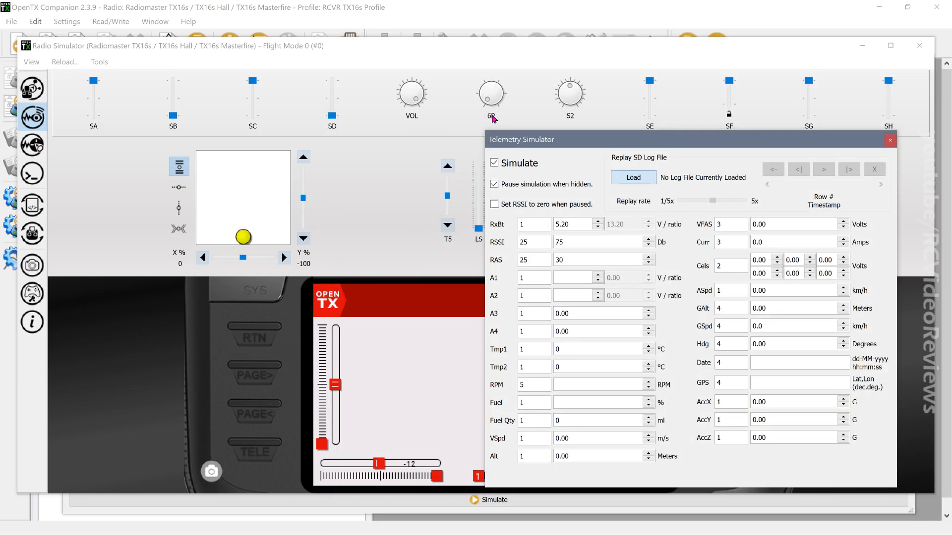
- Replay the log at the 5x rate, skip ahead to examine the RSSI values, then stop the replay and close the simulator
click(821, 170)
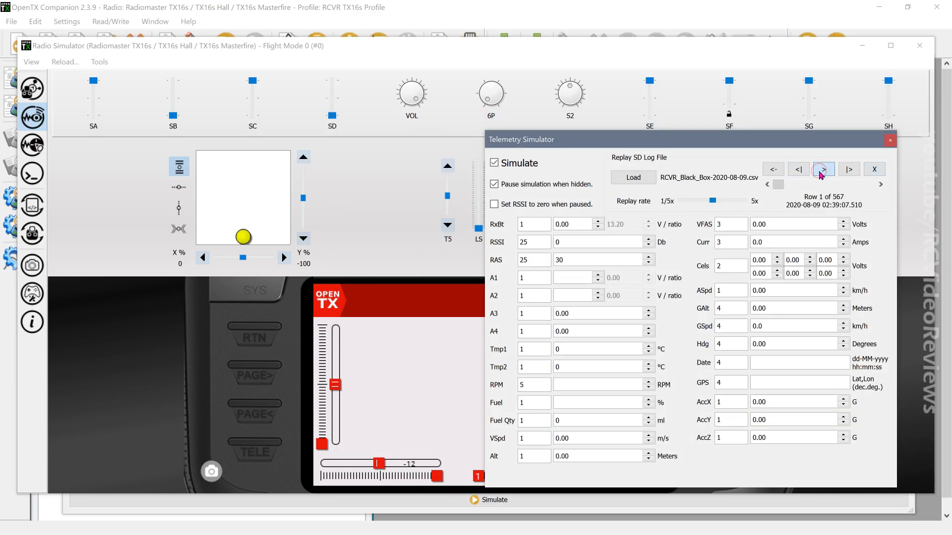
drag(712, 200, 749, 205)
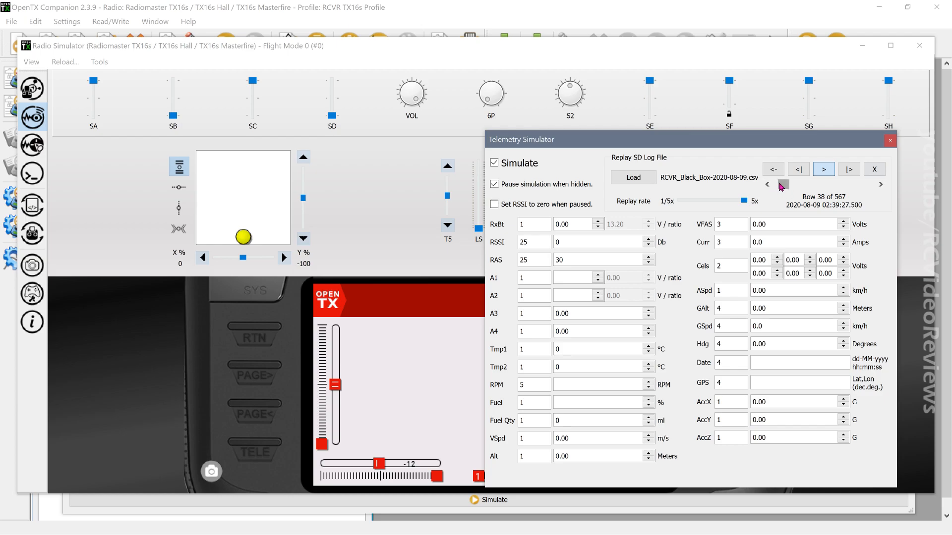
drag(783, 184, 832, 194)
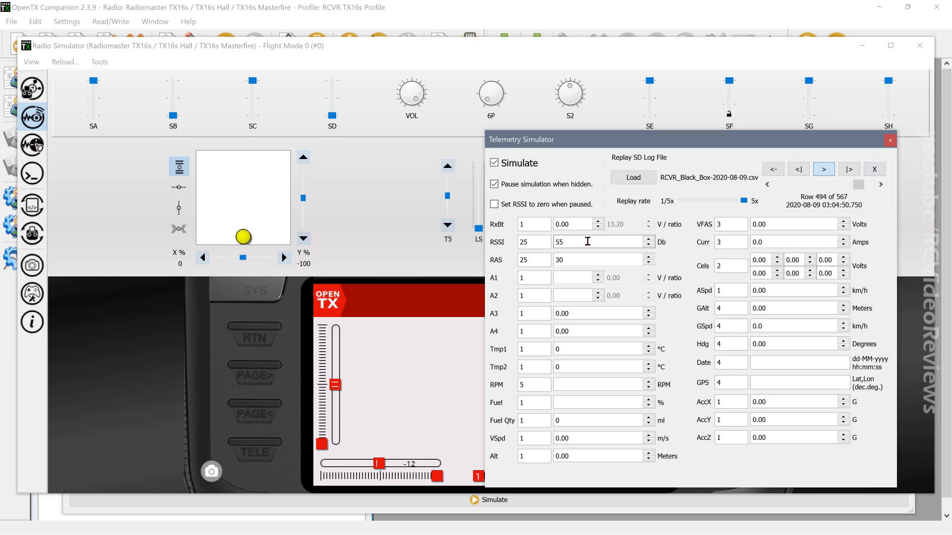
click(874, 169)
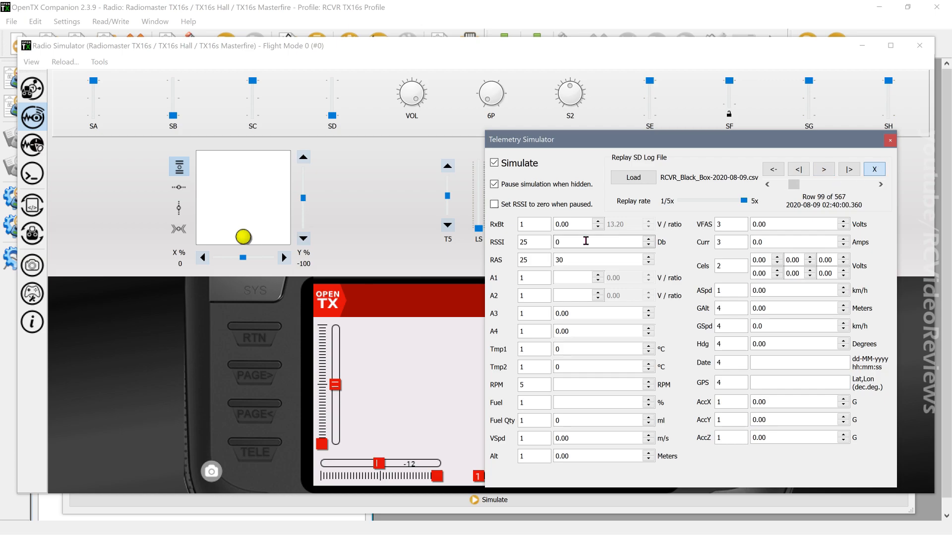
click(890, 143)
click(919, 45)
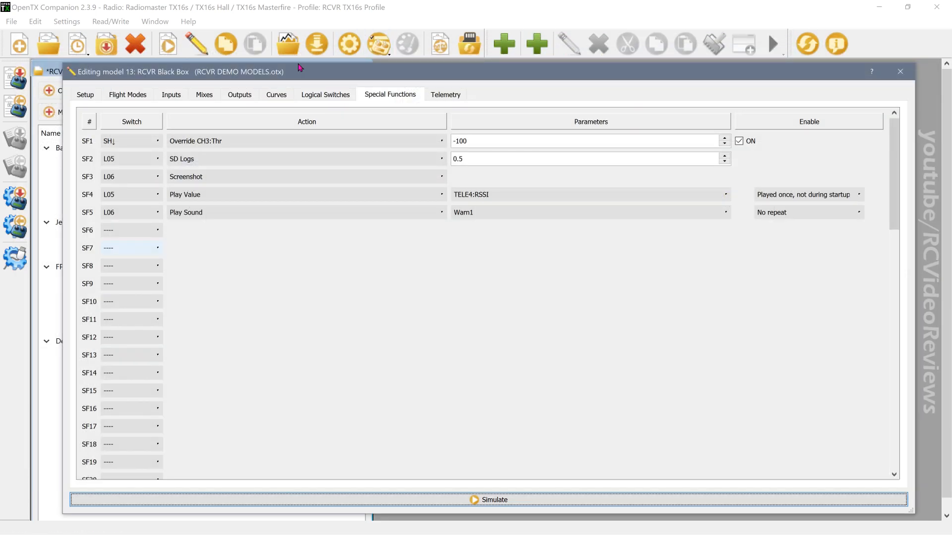
- Load RCVR_Black_Box-2020-08-09 from the SD_SYNC LOGS folder into the Companion Log Viewer and select the 03:11:13 fly session
click(288, 45)
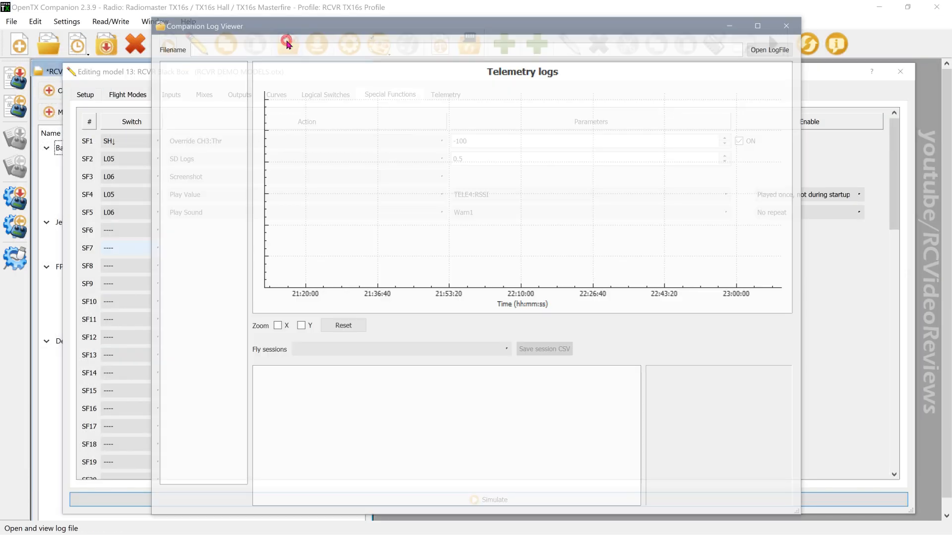
click(774, 47)
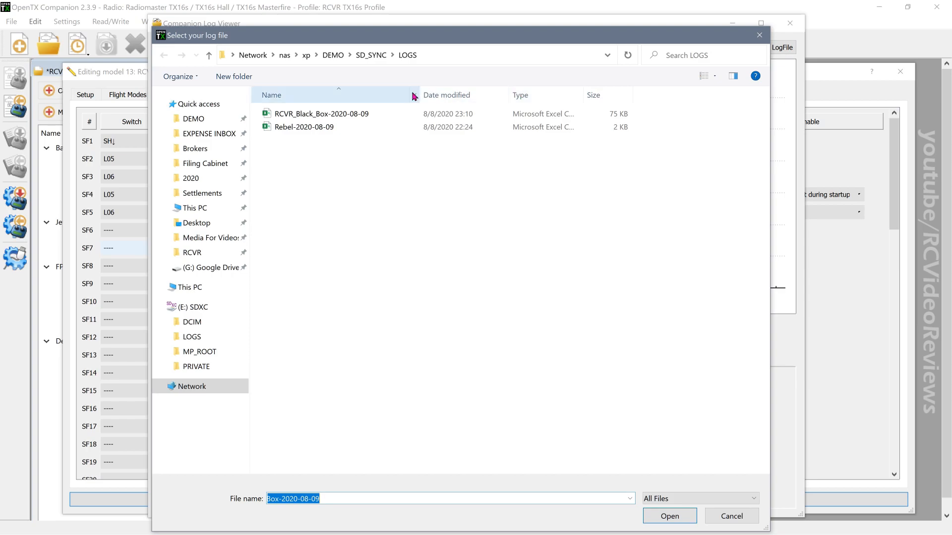
double_click(328, 119)
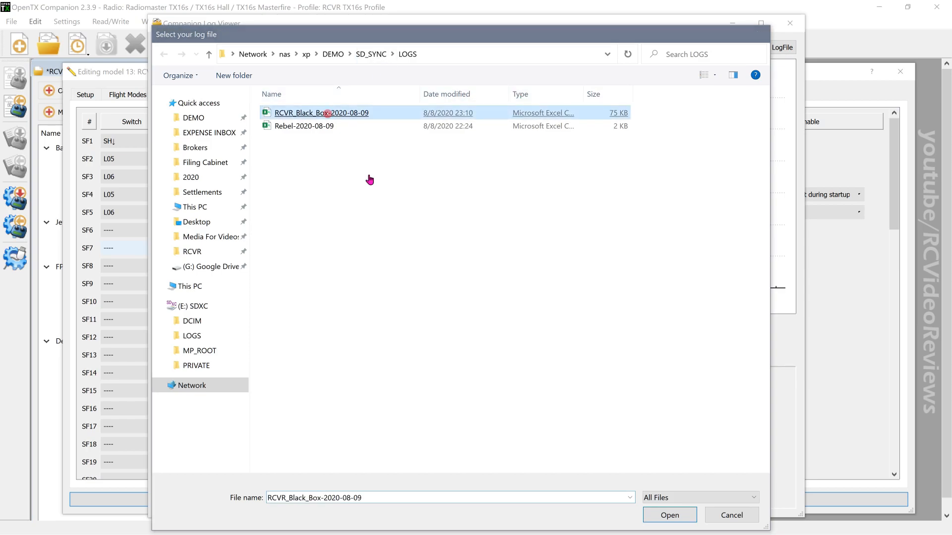
click(436, 348)
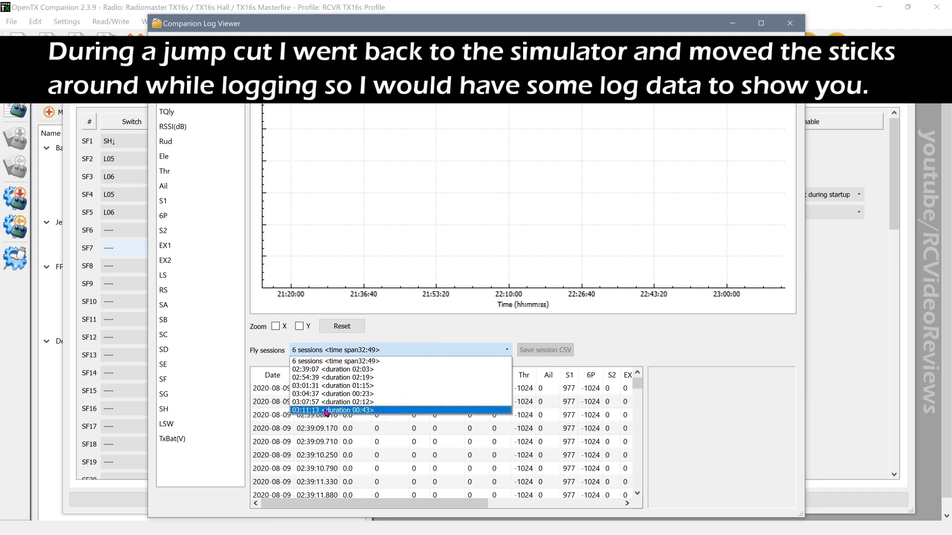
click(328, 410)
- Plot the Rud field of the session and enlarge the graph around its trace to examine the rudder movements
click(166, 142)
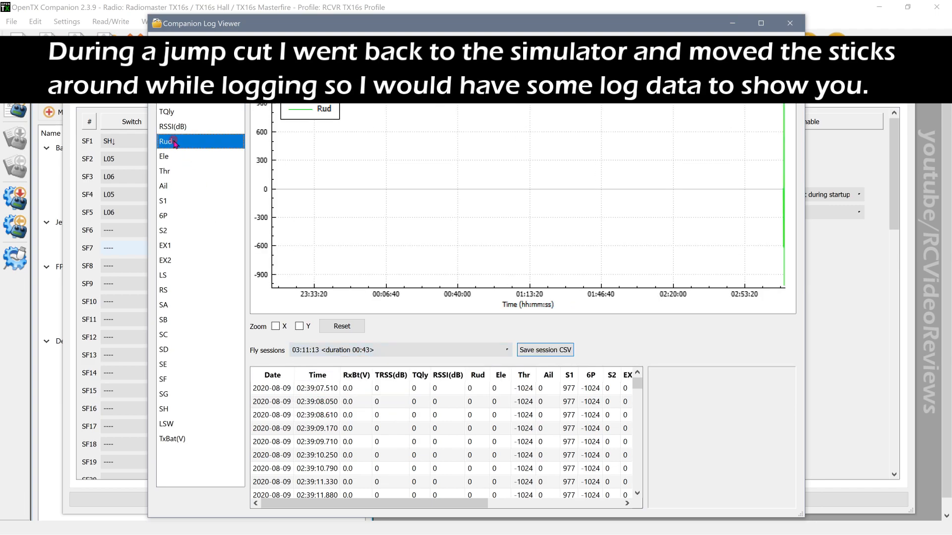
drag(707, 206, 475, 261)
scroll(598, 242, up, 3)
drag(619, 144, 594, 215)
scroll(595, 215, up, 2)
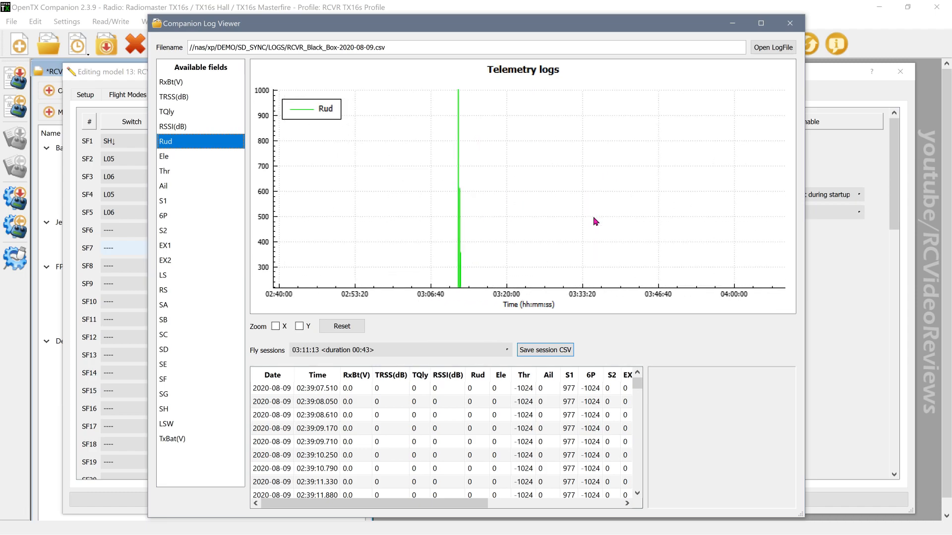
drag(511, 165, 593, 75)
scroll(547, 210, up, 1)
scroll(546, 210, up, 1)
drag(595, 219, 586, 114)
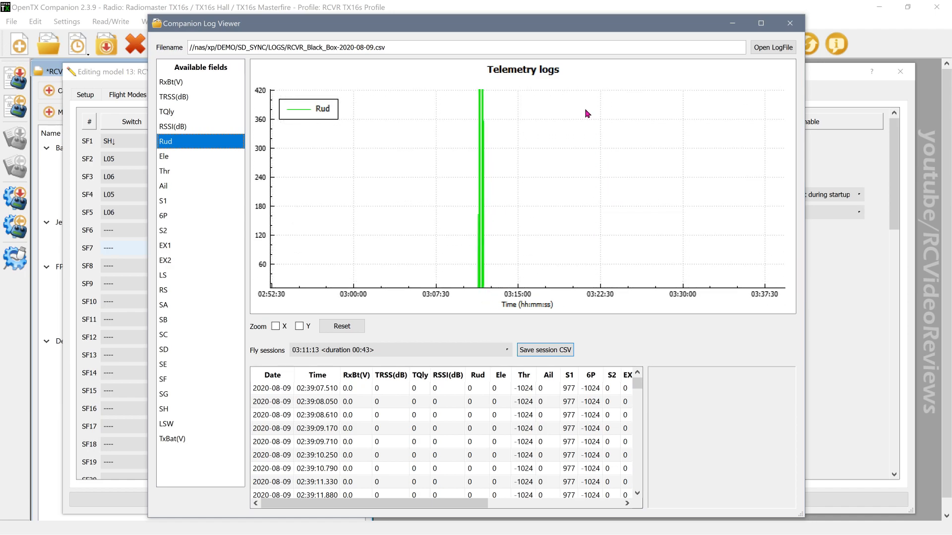
- Plot the Thr field instead and enlarge its trace to examine the throttle data
click(171, 172)
scroll(617, 208, down, 3)
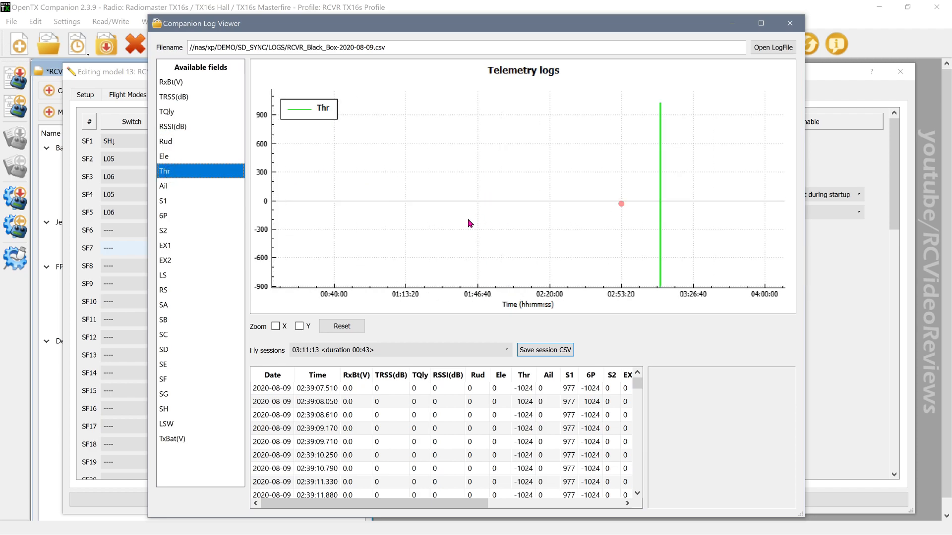
scroll(599, 216, up, 3)
scroll(438, 198, up, 2)
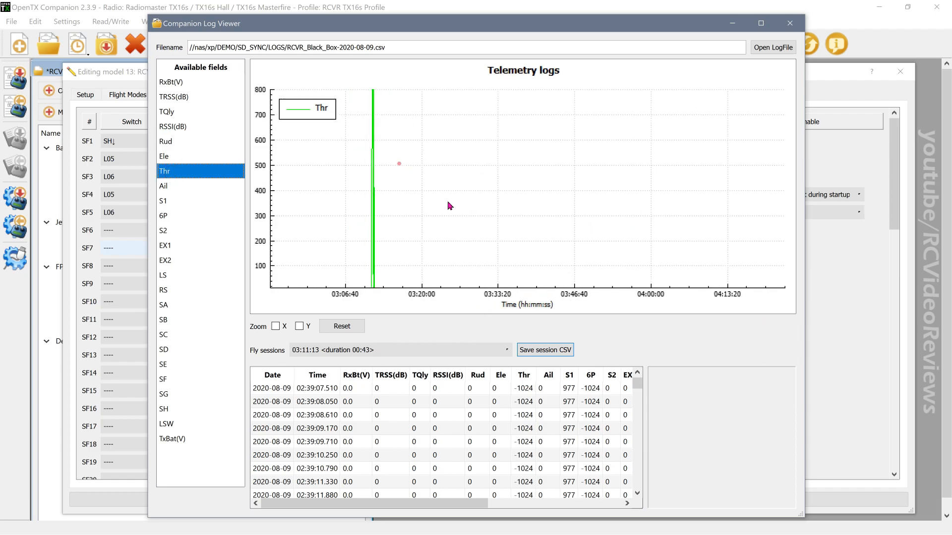
scroll(555, 208, up, 1)
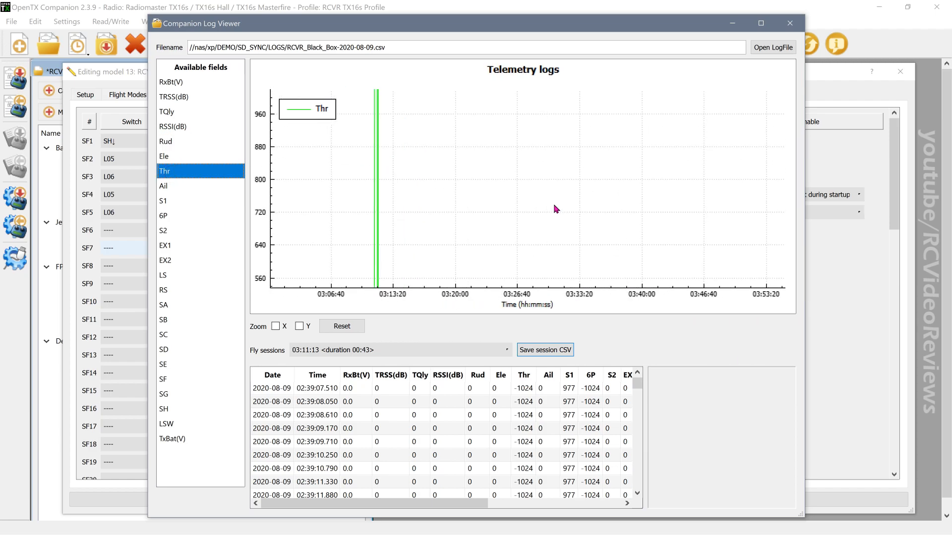
- Add the Rud field to the Thr plot and examine both traces close up
click(168, 147)
scroll(617, 210, down, 2)
scroll(453, 274, down, 2)
drag(453, 275, 421, 221)
scroll(651, 226, up, 3)
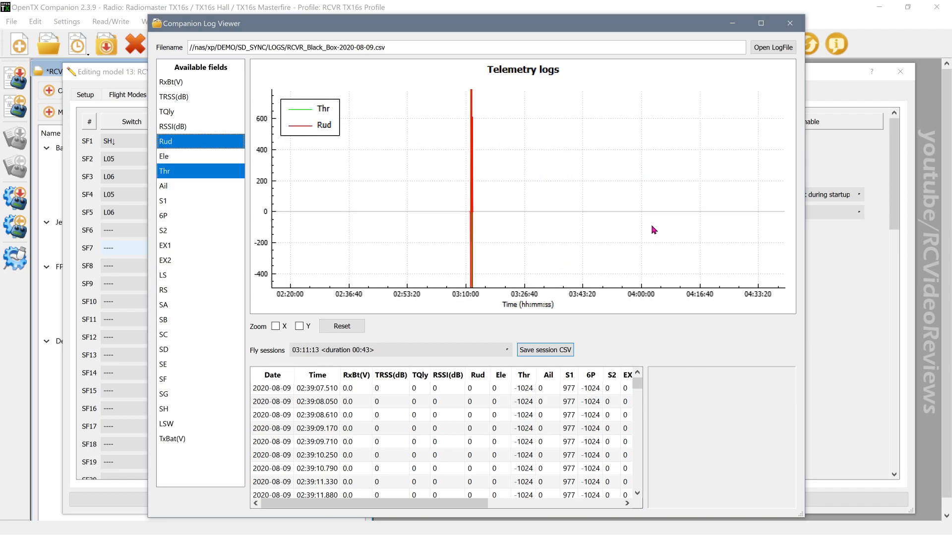
scroll(587, 224, up, 3)
drag(466, 196, 650, 23)
scroll(536, 191, up, 3)
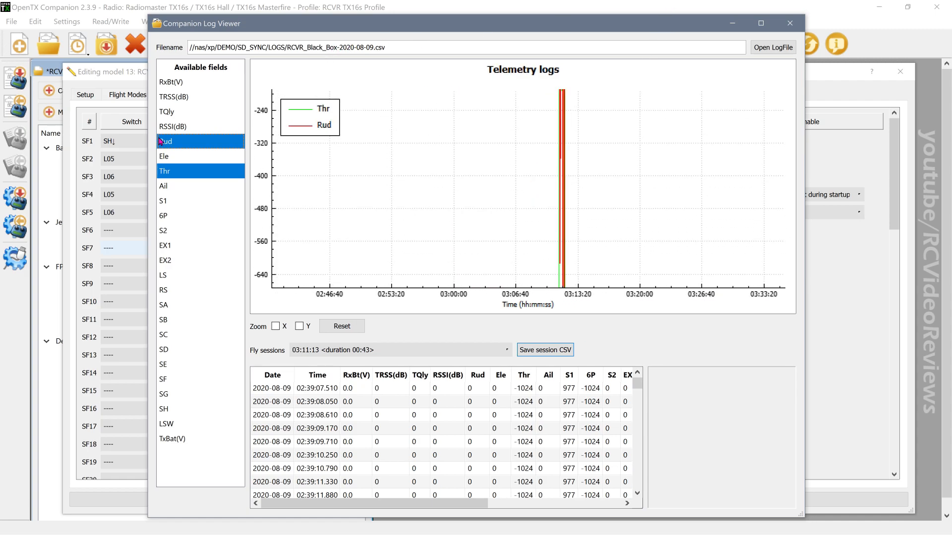
- Add RSSI(dB) to the Thr and Rud plot, examine the combined traces close up, and close the log viewer
click(187, 125)
drag(630, 178, 512, 234)
scroll(548, 230, up, 3)
scroll(548, 230, up, 4)
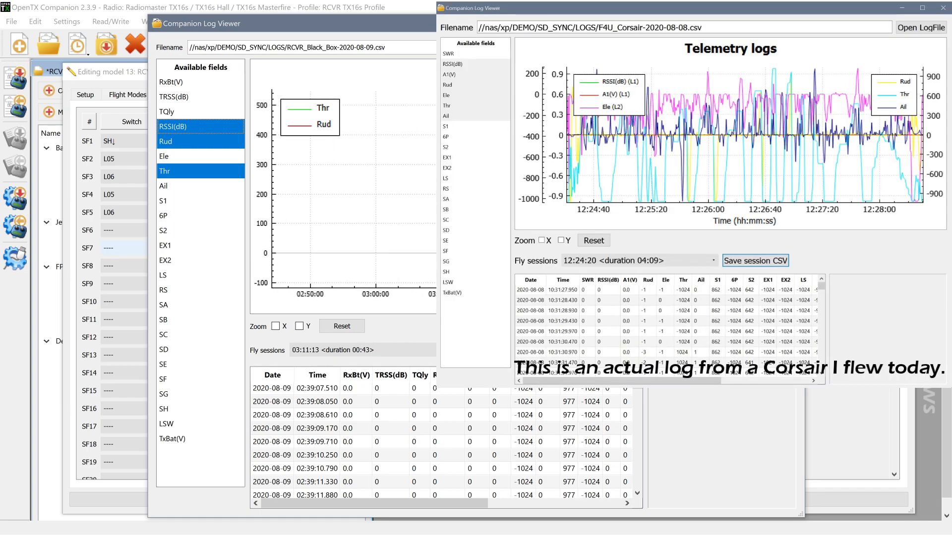
scroll(502, 231, up, 3)
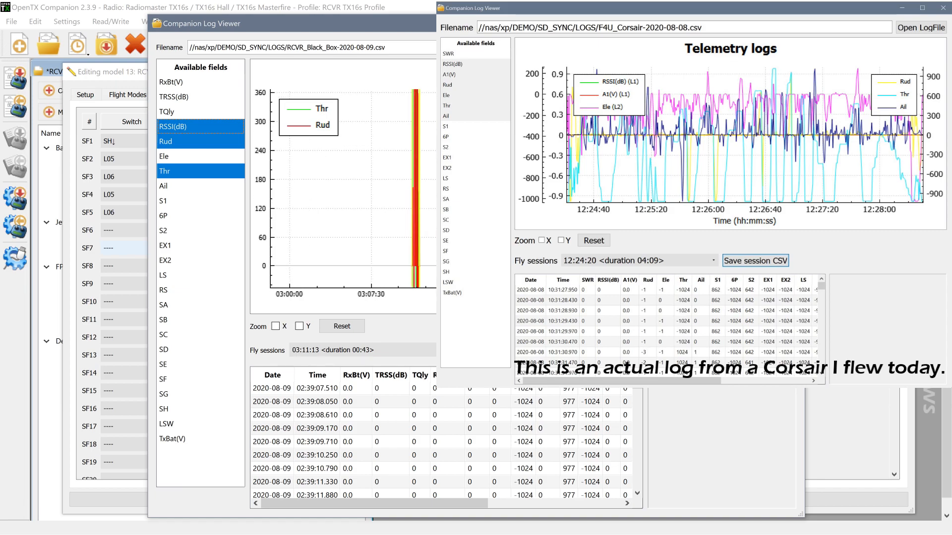
drag(502, 245, 607, 10)
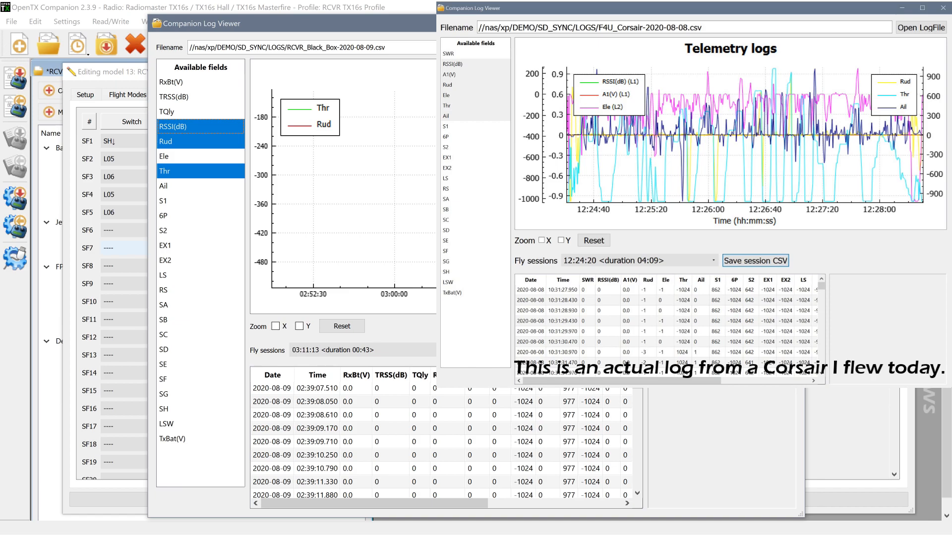
click(793, 24)
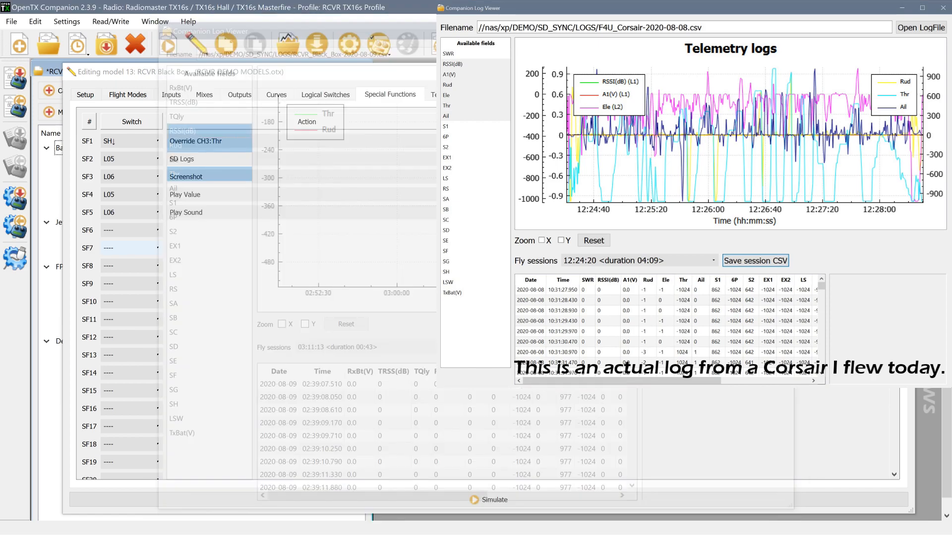
- Switch to File Explorer and open the SCREENSHOTS folder inside DEMO's SD_SYNC folder, going to the most recent captures
key(super)
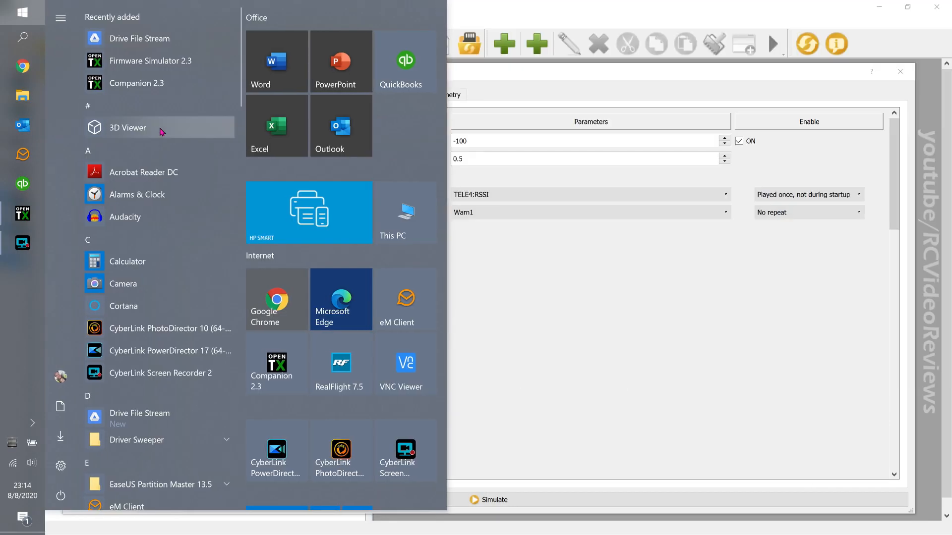
key(super+e)
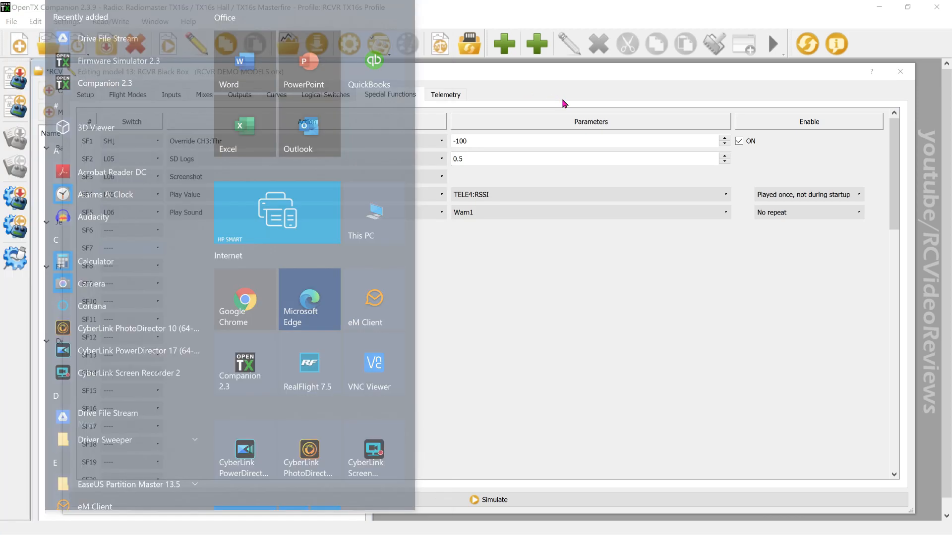
double_click(357, 214)
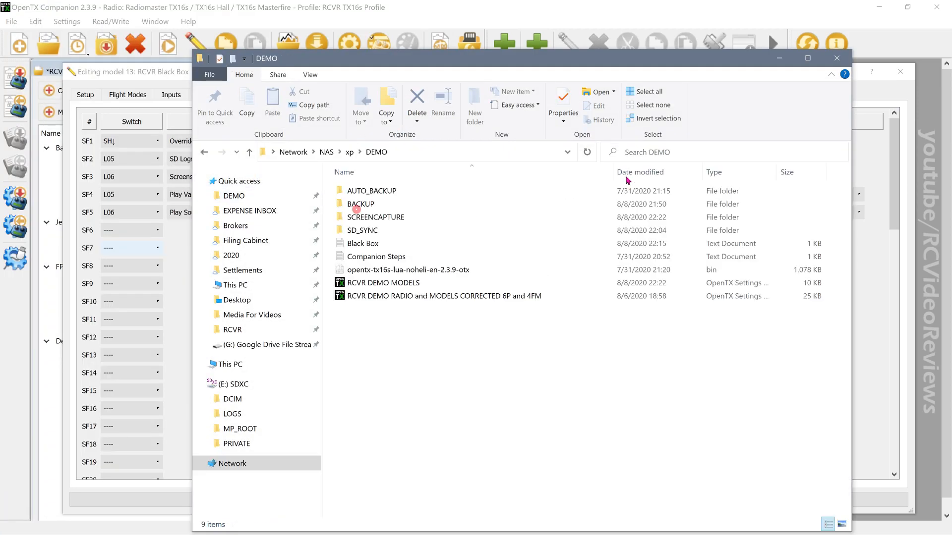
double_click(379, 230)
click(379, 256)
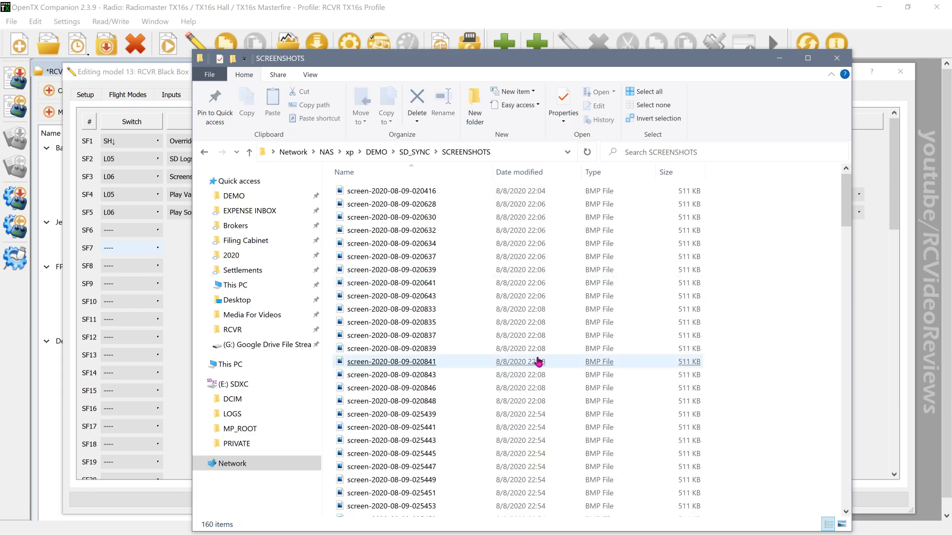
scroll(368, 336, down, 18)
scroll(370, 347, down, 20)
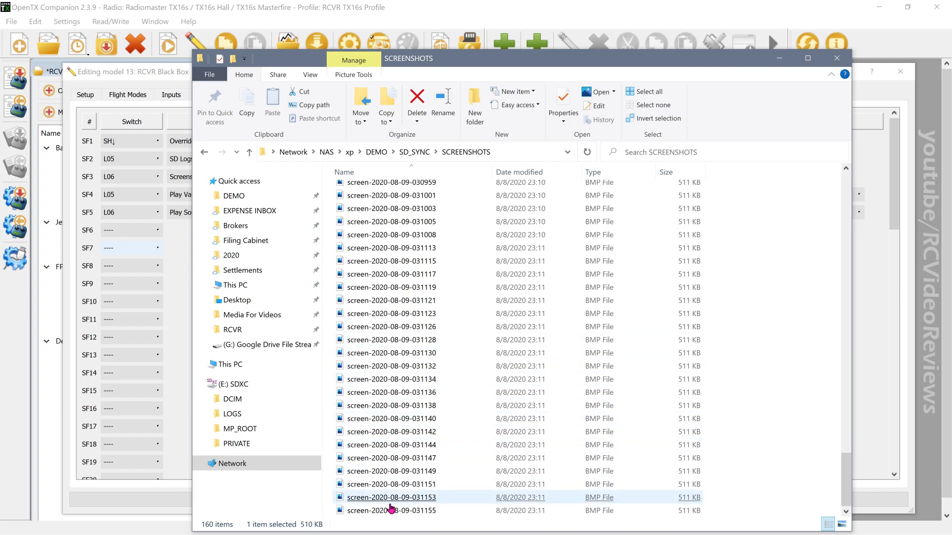
double_click(425, 510)
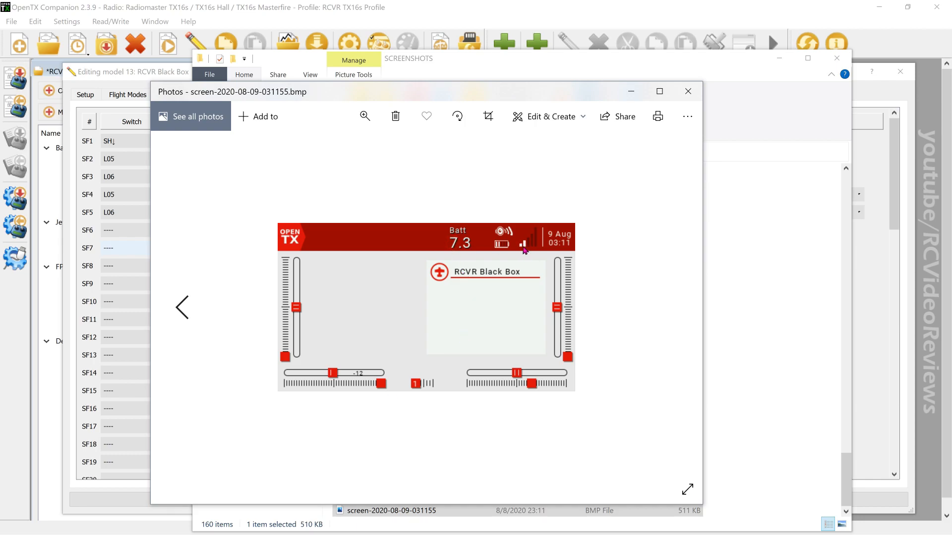
scroll(410, 242, down, 3)
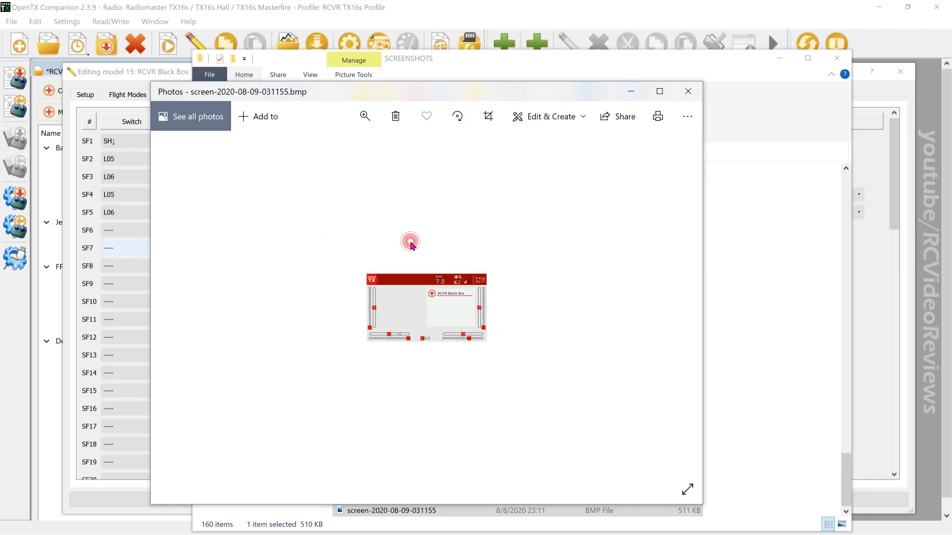
scroll(403, 286, up, 3)
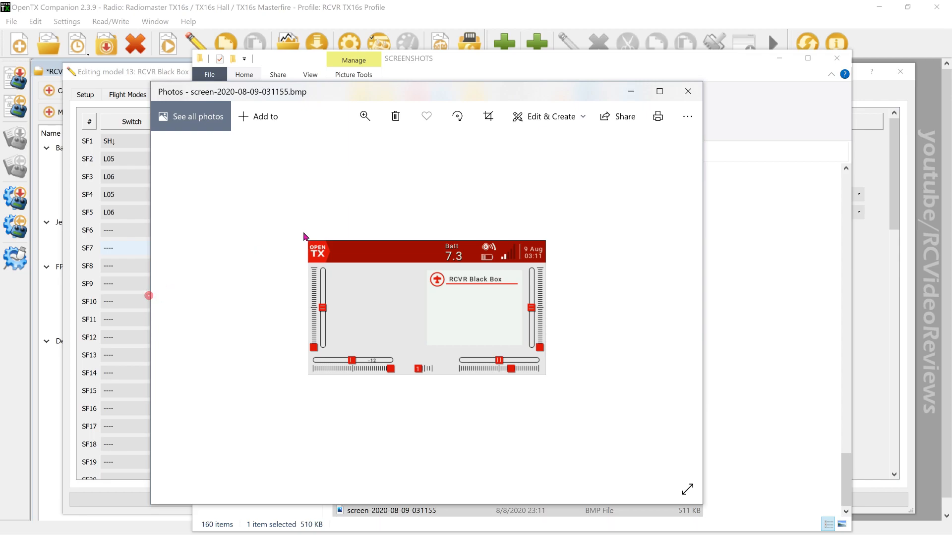
click(688, 92)
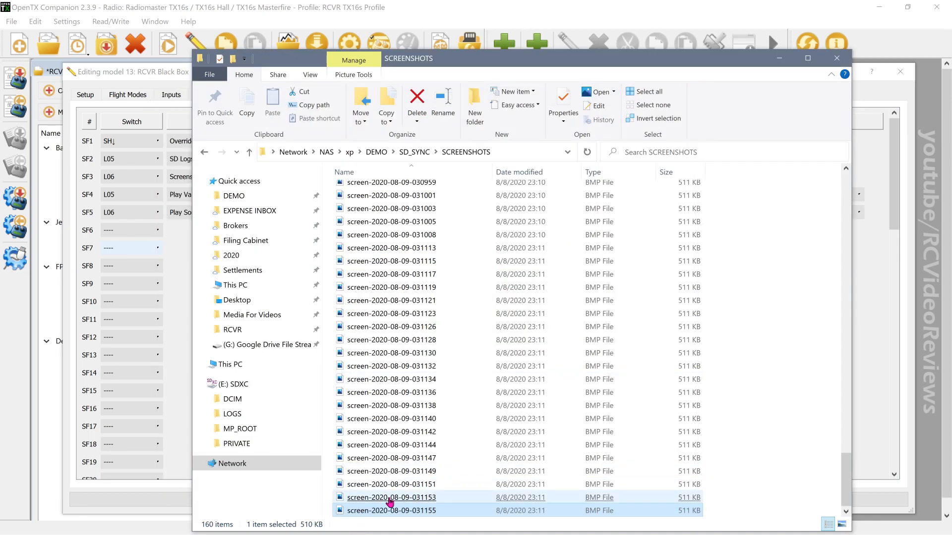
scroll(390, 500, up, 3)
click(404, 411)
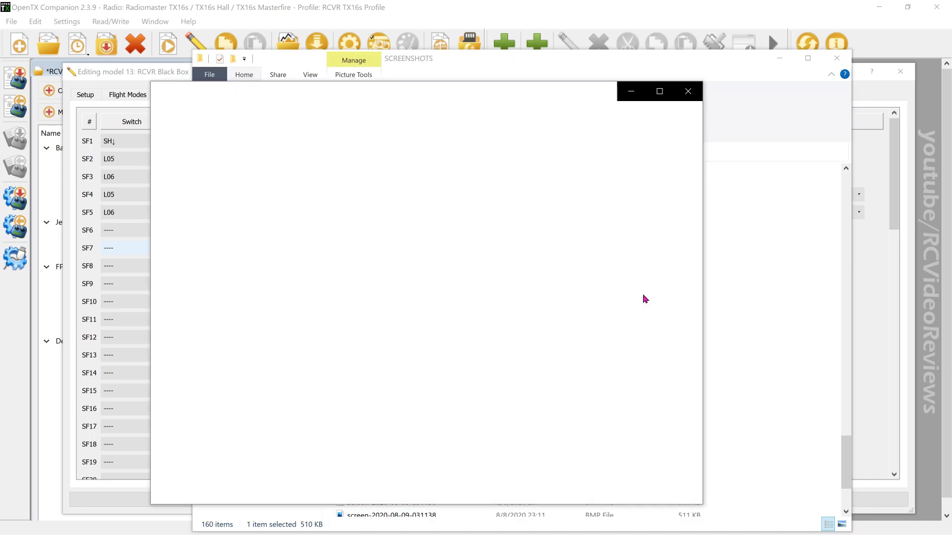
click(673, 303)
click(672, 303)
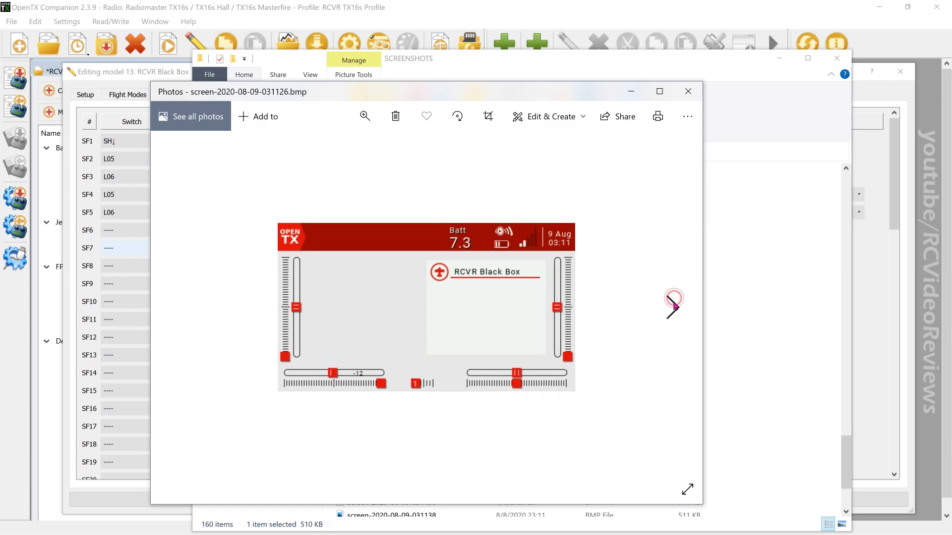
click(673, 305)
click(672, 305)
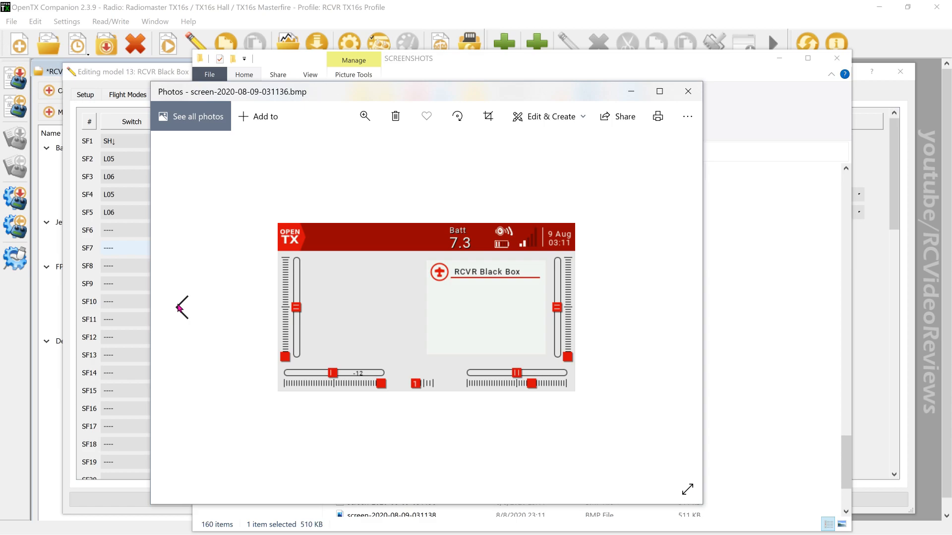
click(179, 307)
click(178, 307)
click(178, 307)
click(186, 316)
click(185, 316)
click(185, 317)
click(186, 316)
click(186, 317)
click(186, 317)
click(186, 316)
click(186, 316)
click(186, 316)
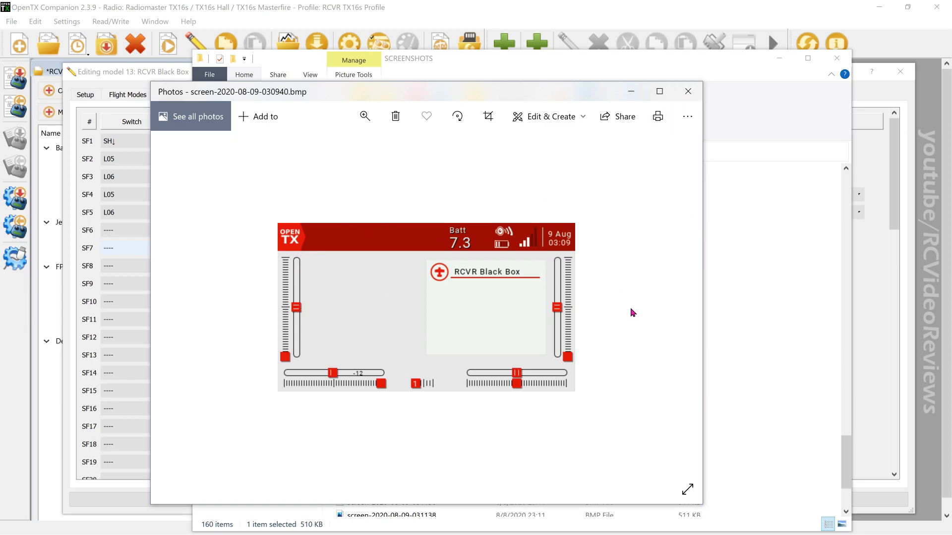
click(688, 91)
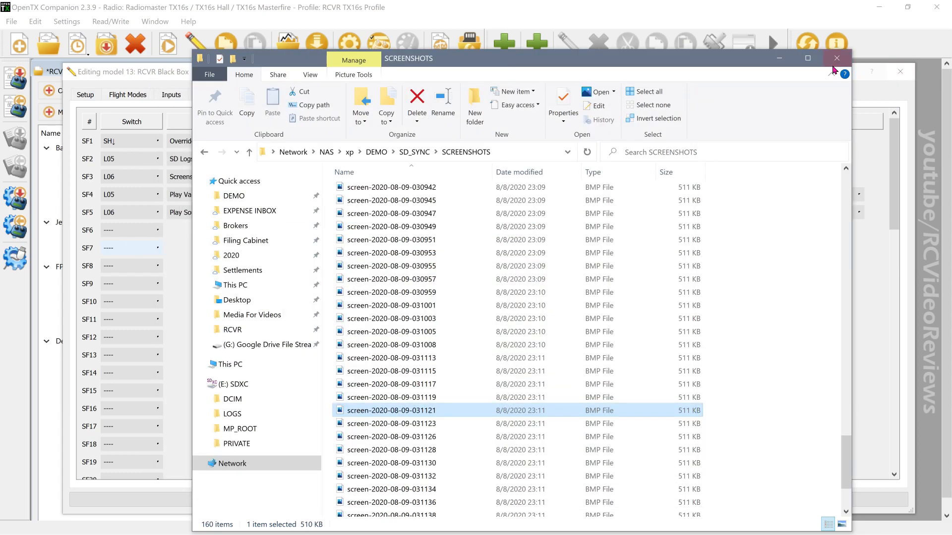
click(840, 63)
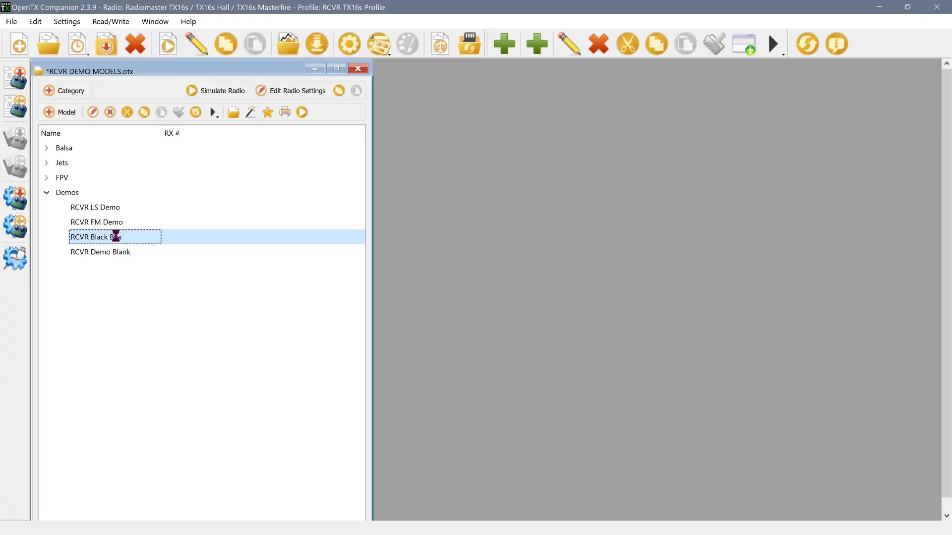
- Open the RCVR Black Box model for editing, review its logical switches with the editor moved fully into view, and close the editor
double_click(117, 238)
click(363, 114)
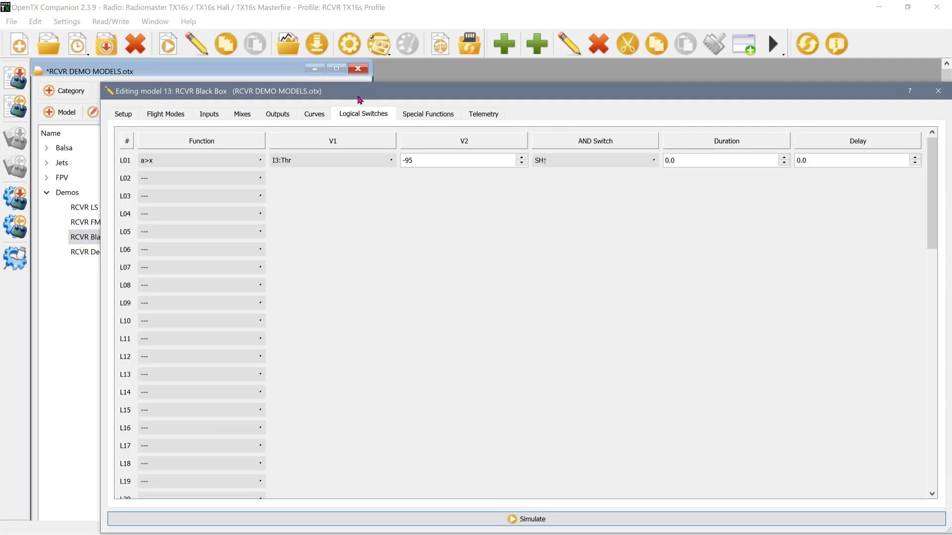
drag(352, 90, 314, 71)
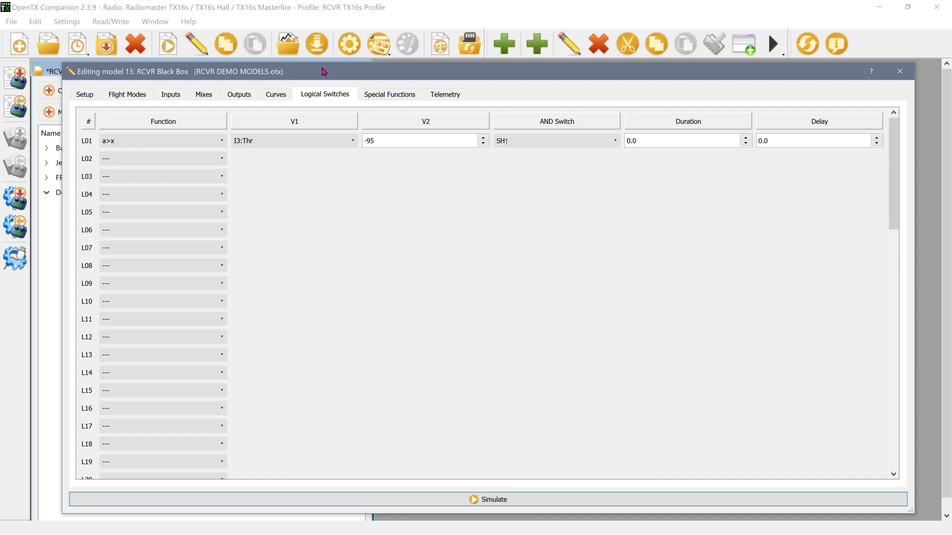
click(900, 71)
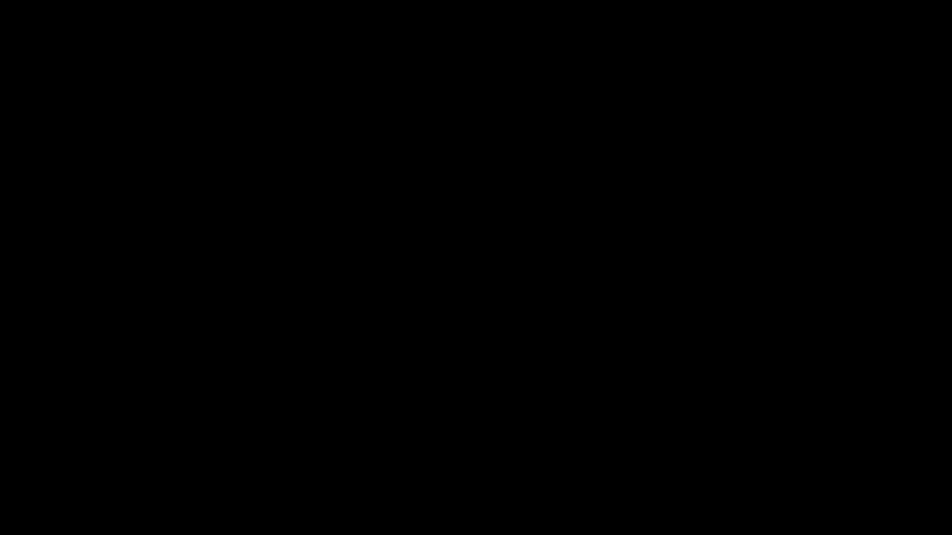
click(154, 218)
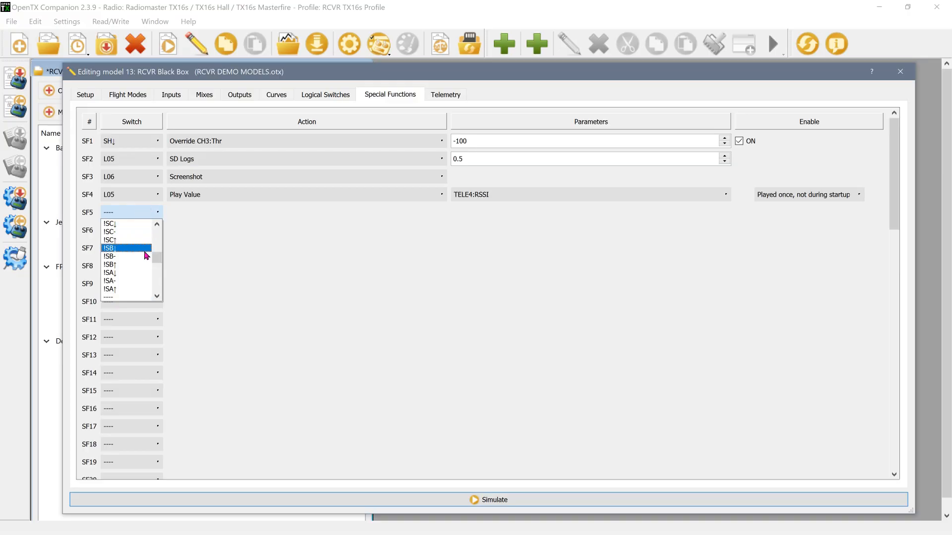
click(134, 213)
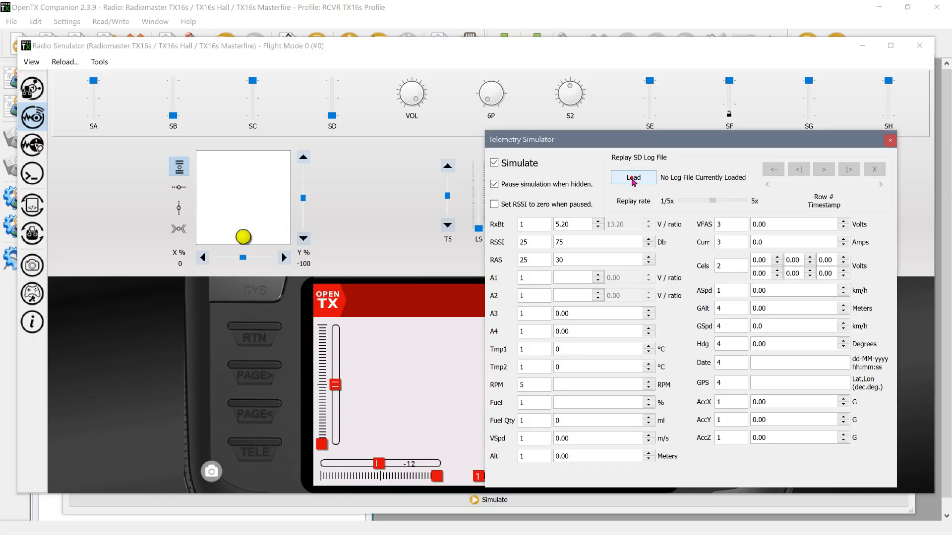
click(633, 178)
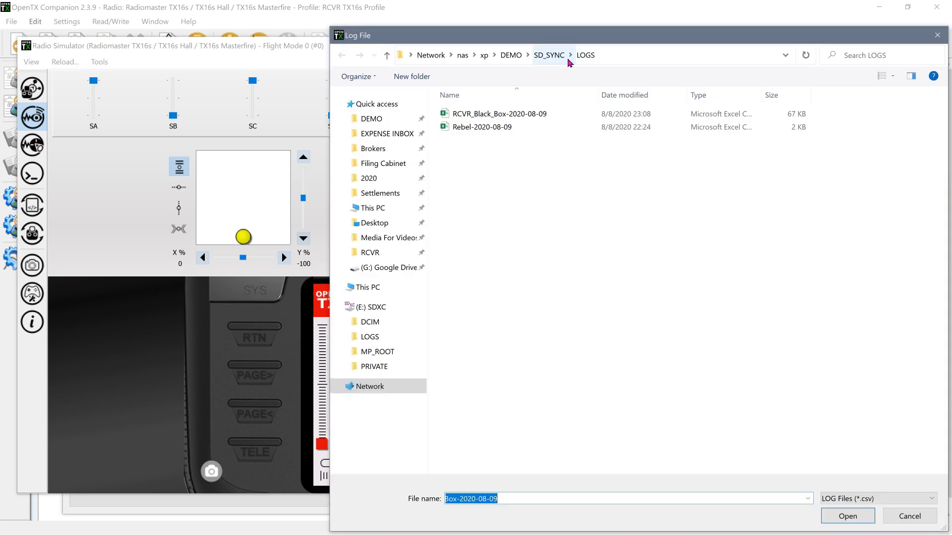
click(934, 35)
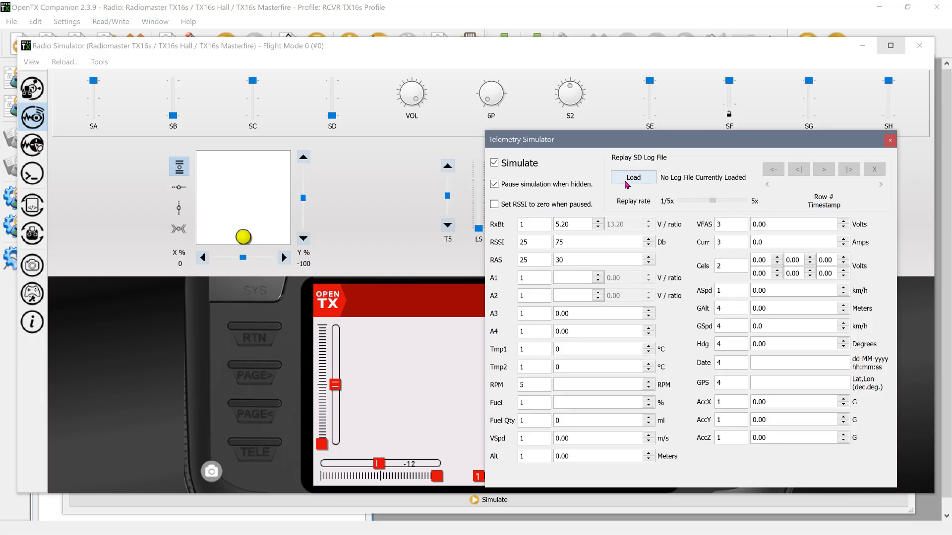